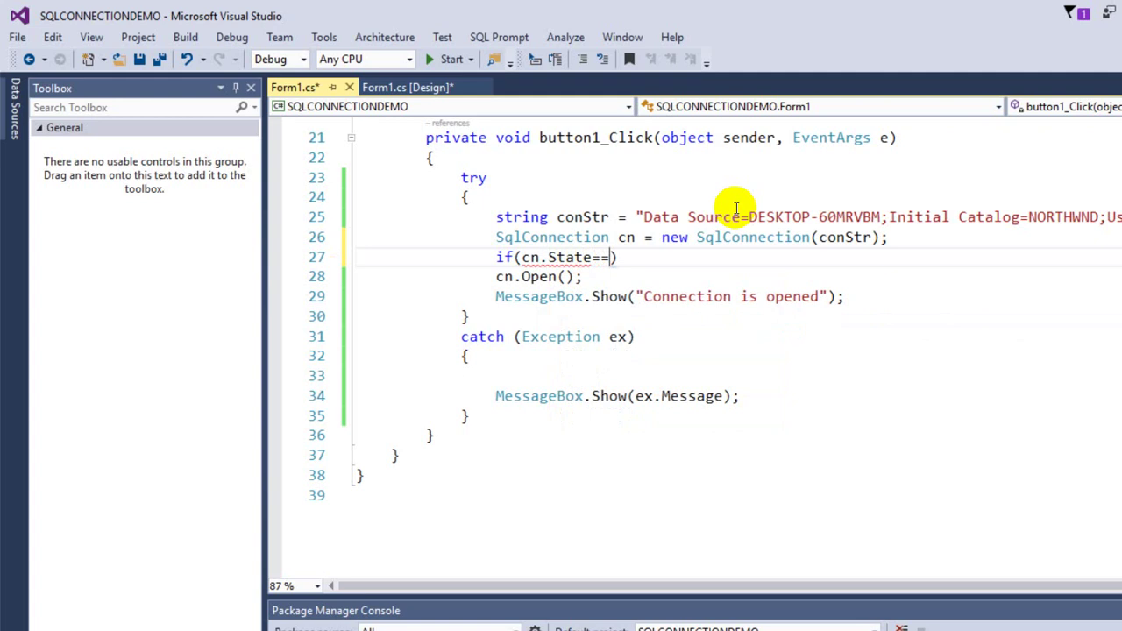
# Step: Complete the if condition in button1_Click as cn.State == ConnectionState.Closed so that it guards the cn.Open() call
pyautogui.write('ConnectionState.')
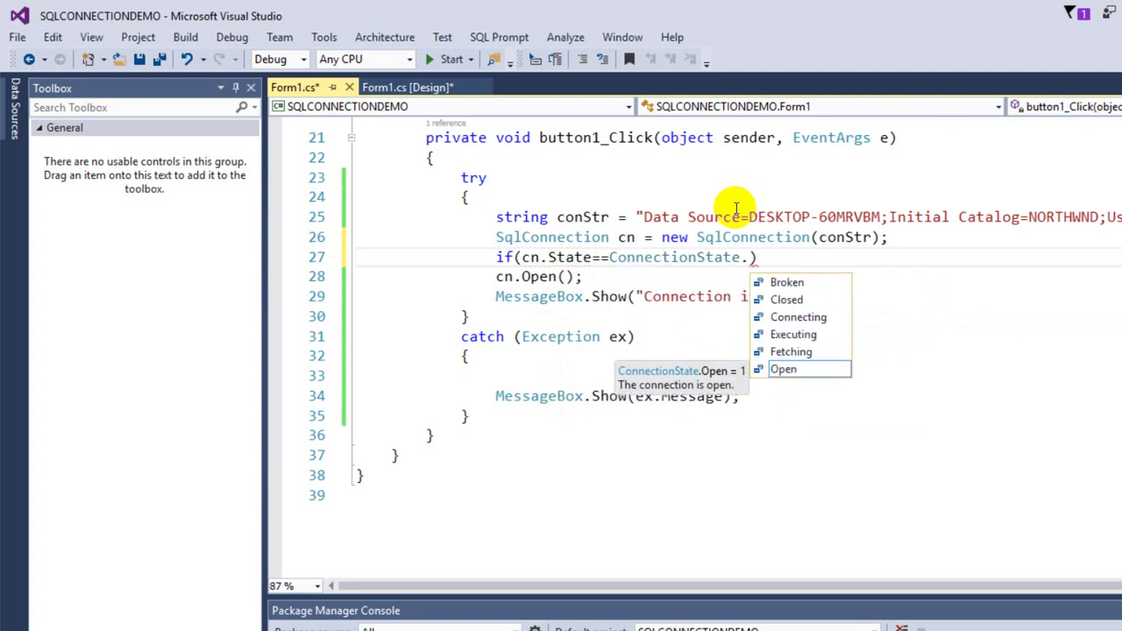
pyautogui.press('Up')
pyautogui.press('Up')
pyautogui.press('Up')
pyautogui.press('Up')
pyautogui.press('Tab')
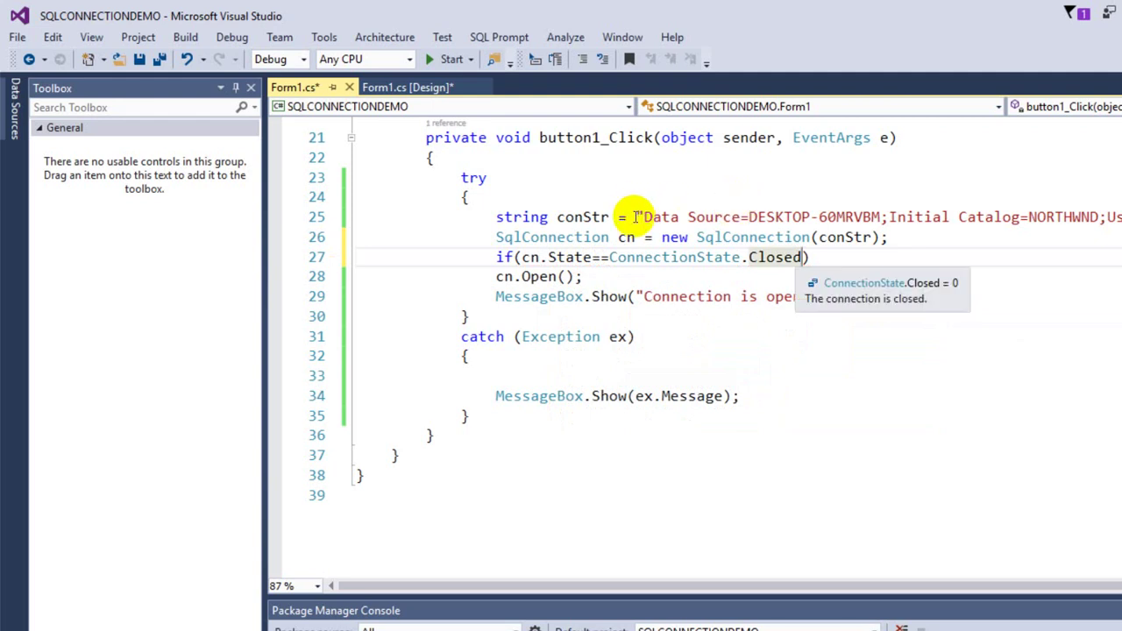
pyautogui.press('Down')
pyautogui.write(';')
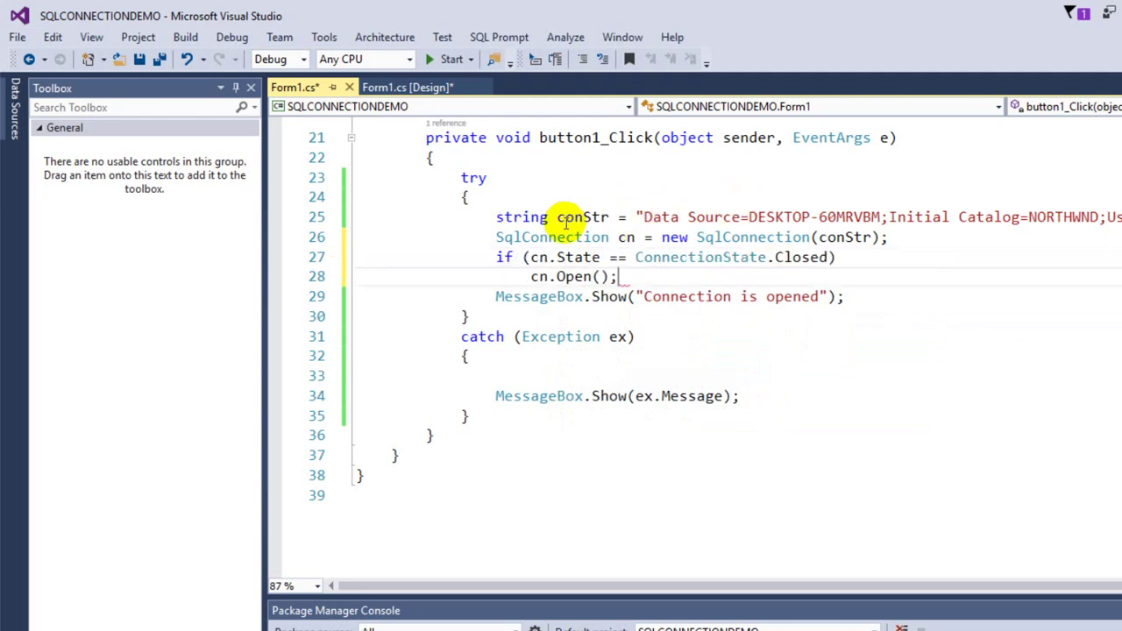
# Step: Review the connection string, SqlConnection, state check and catch block in the button1_Click handler
pyautogui.press('Down')
pyautogui.press('Down')
pyautogui.press('Down')
pyautogui.press('Down')
pyautogui.press('Down')
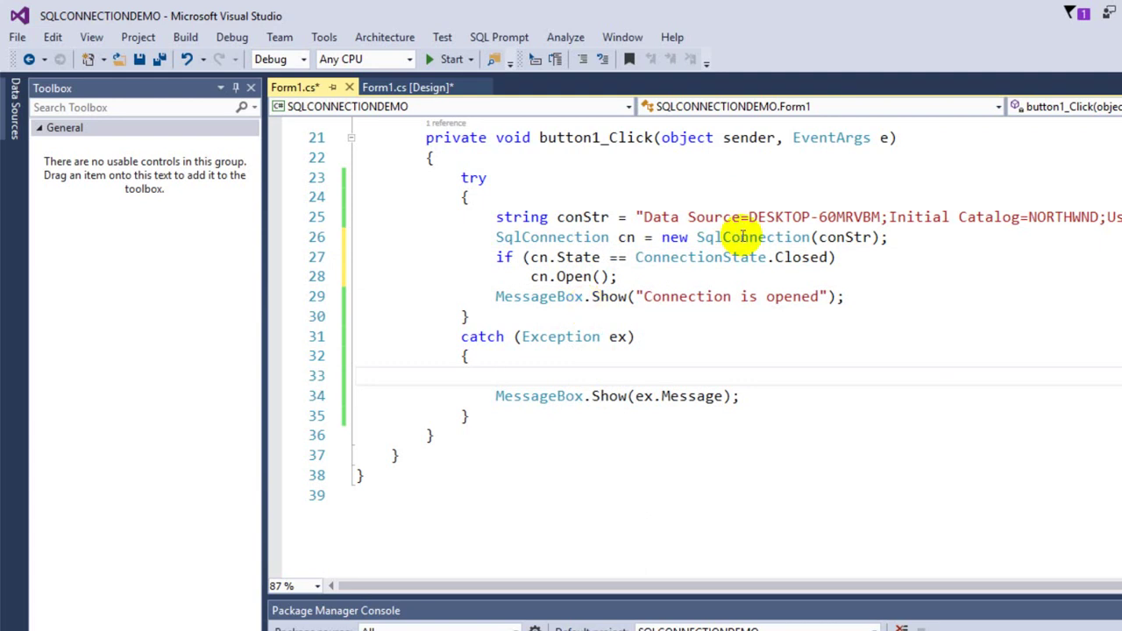
pyautogui.press('Up')
pyautogui.press('Up')
pyautogui.press('Up')
pyautogui.press('Up')
pyautogui.press('End')
pyautogui.press('Up')
pyautogui.press('Up')
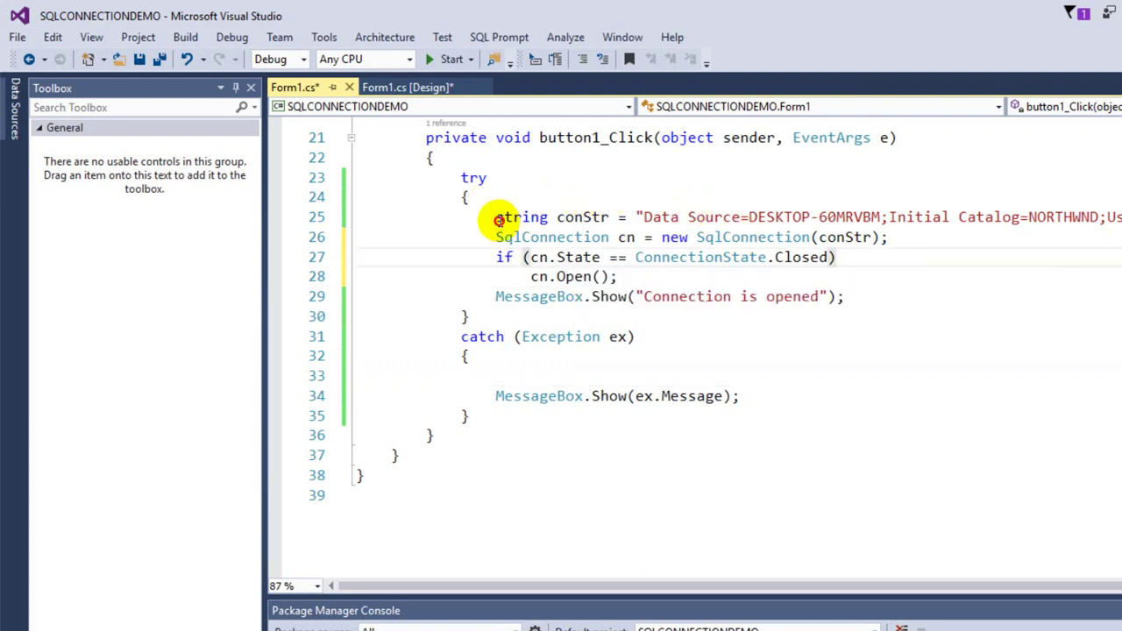
pyautogui.press('Down')
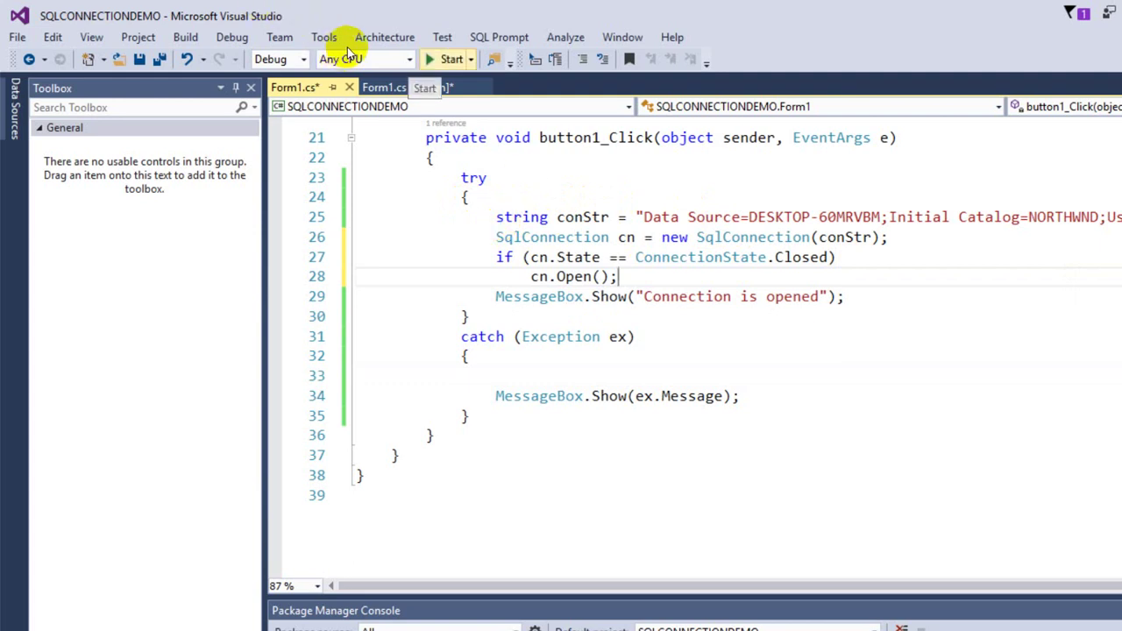
pyautogui.press('Up')
pyautogui.press('Up')
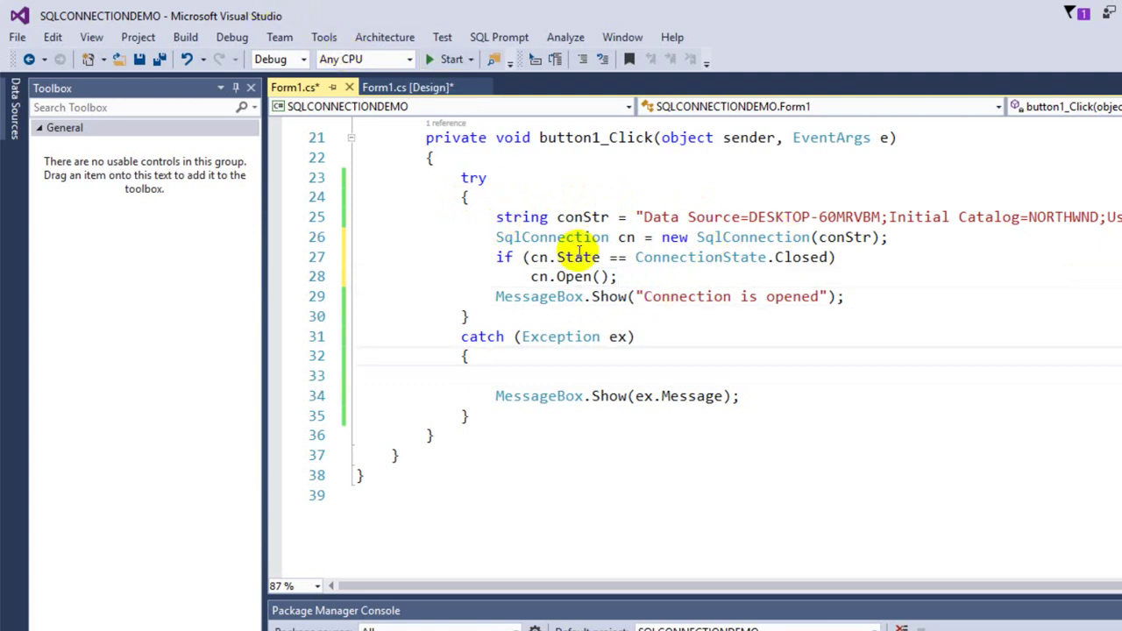
pyautogui.moveTo(456, 183); pyautogui.dragTo(727, 191)
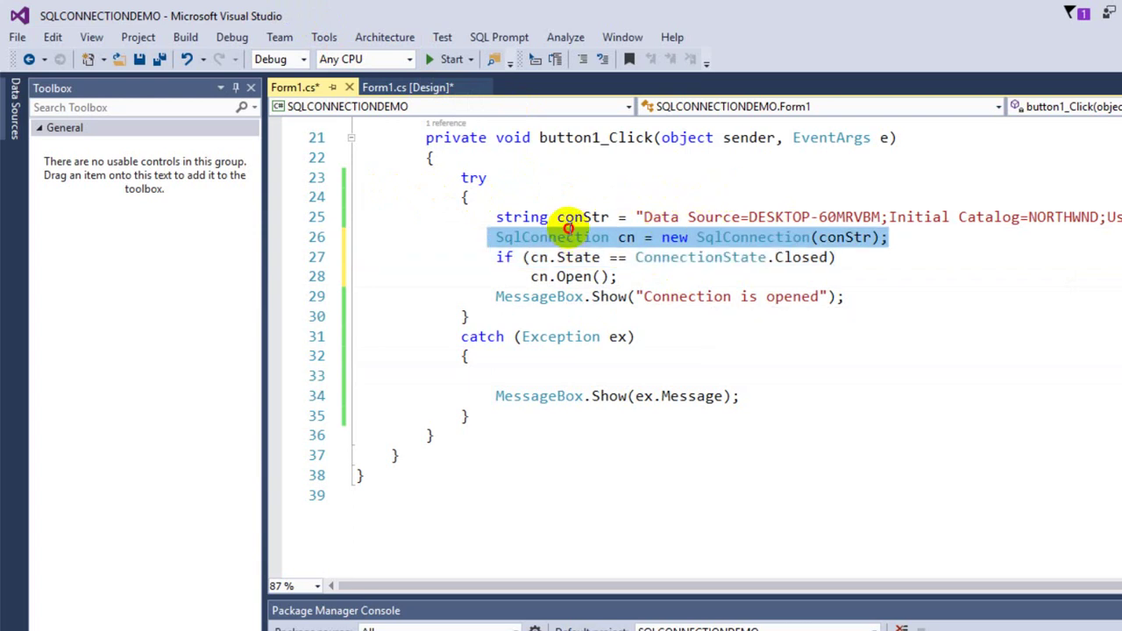
pyautogui.press('Down')
pyautogui.press('Down')
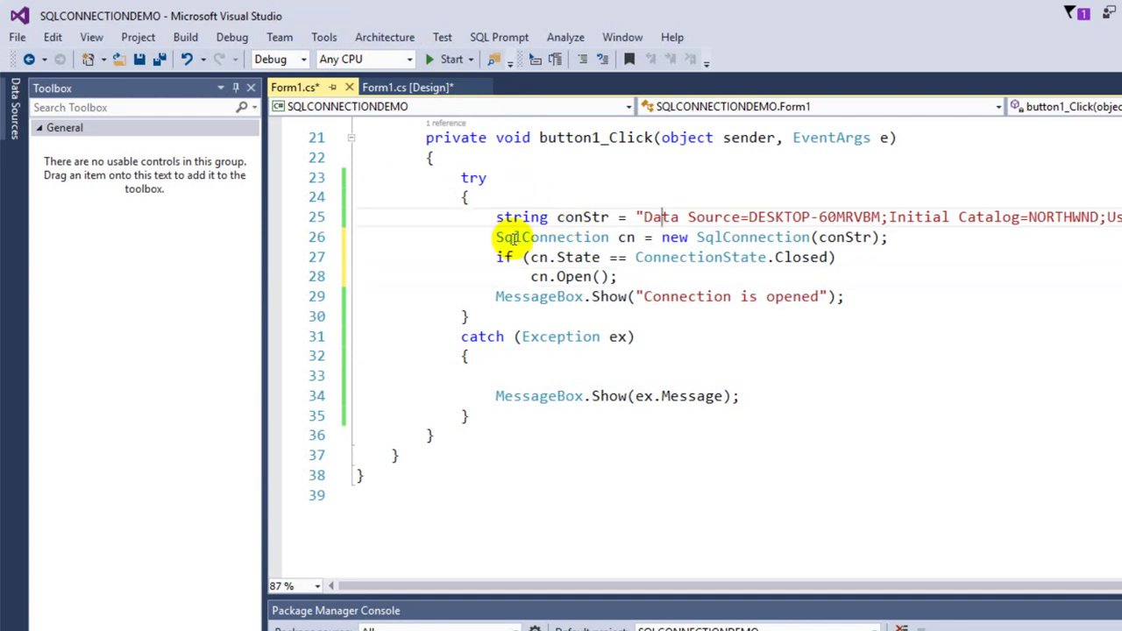
pyautogui.press('Down')
pyautogui.press('Down')
pyautogui.press('Down')
pyautogui.press('Down')
pyautogui.click(576, 151)
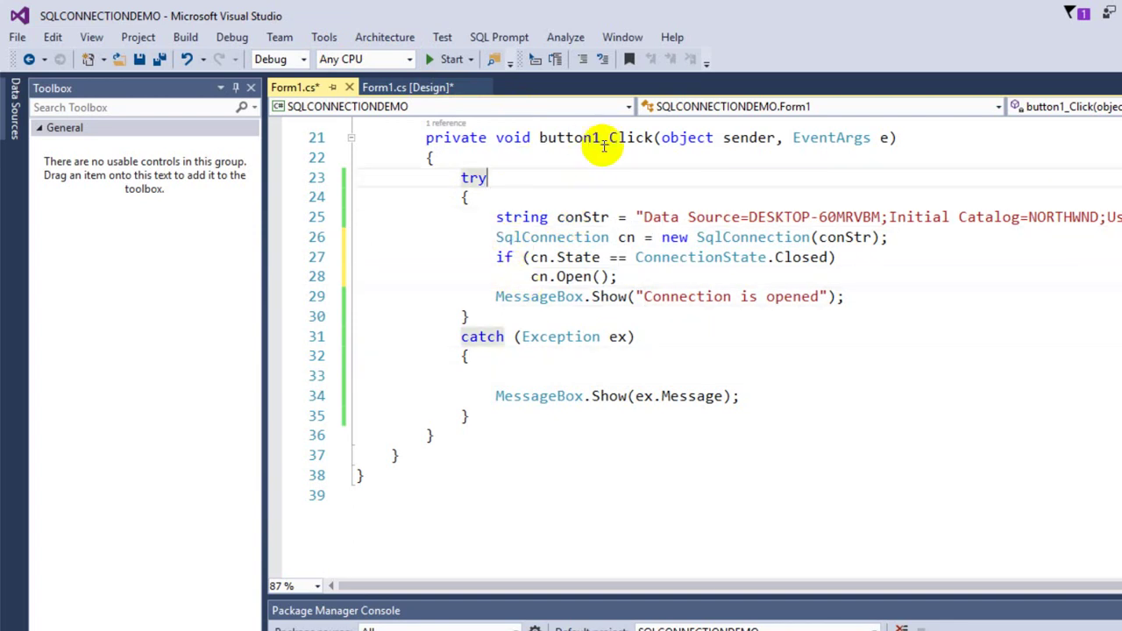
# Step: Go to the Form1 designer and create the click event handler for the ACESS CONNECTION button
pyautogui.rightClick(601, 145)
pyautogui.press('Return')
pyautogui.press('Tab')
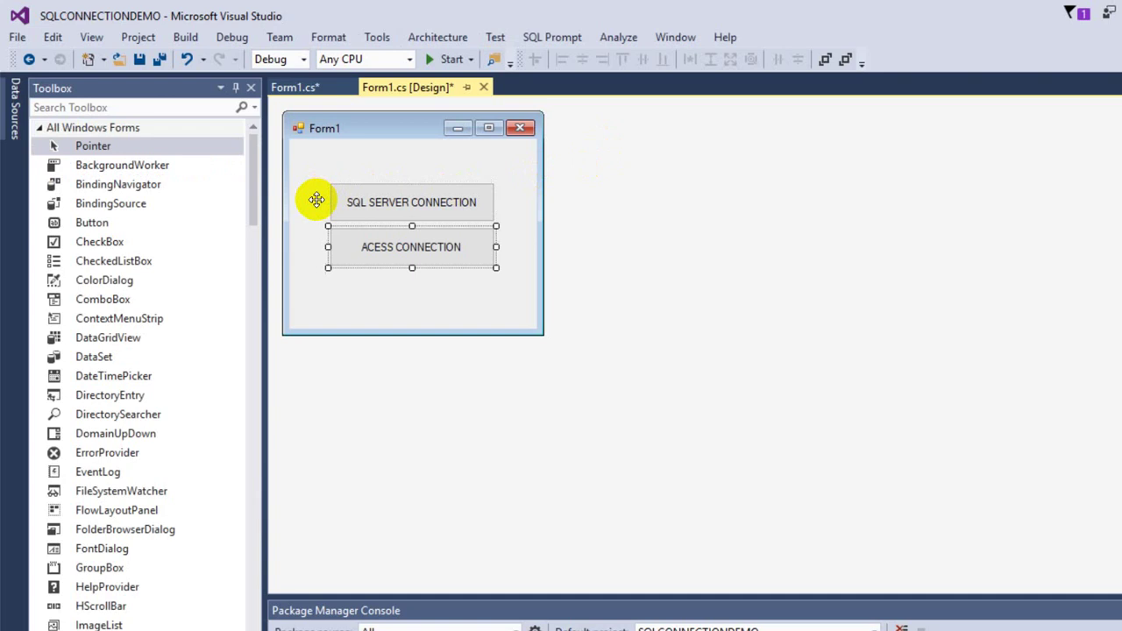
pyautogui.press('Return')
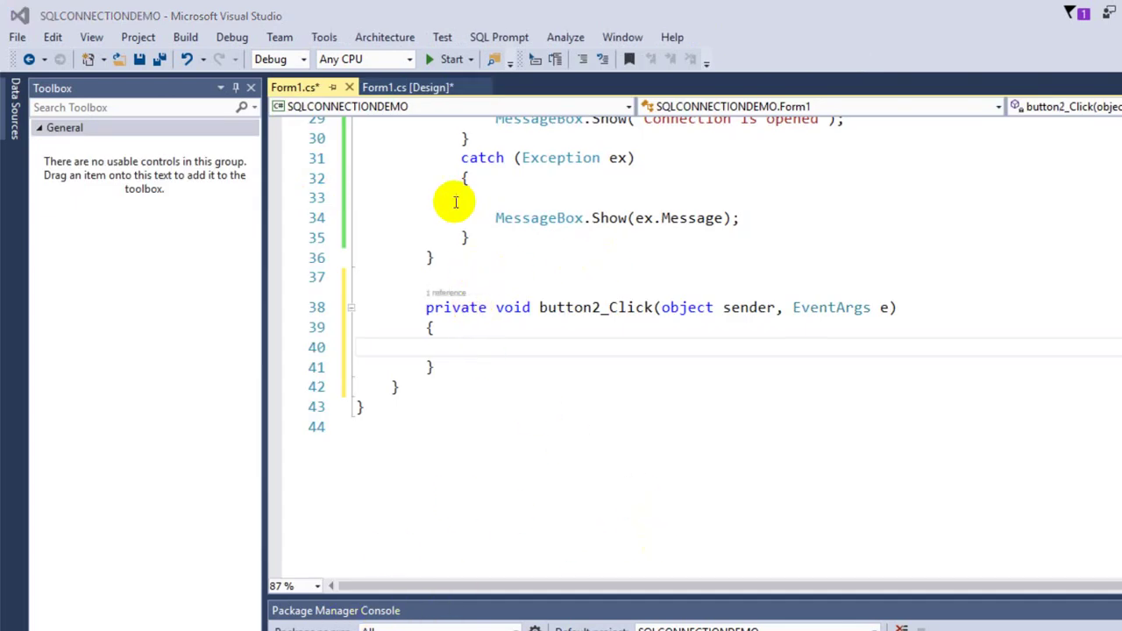
# Step: Switch to File Explorer and browse to the folder D:\software\Projects\Card Staff information
pyautogui.press('super+e')
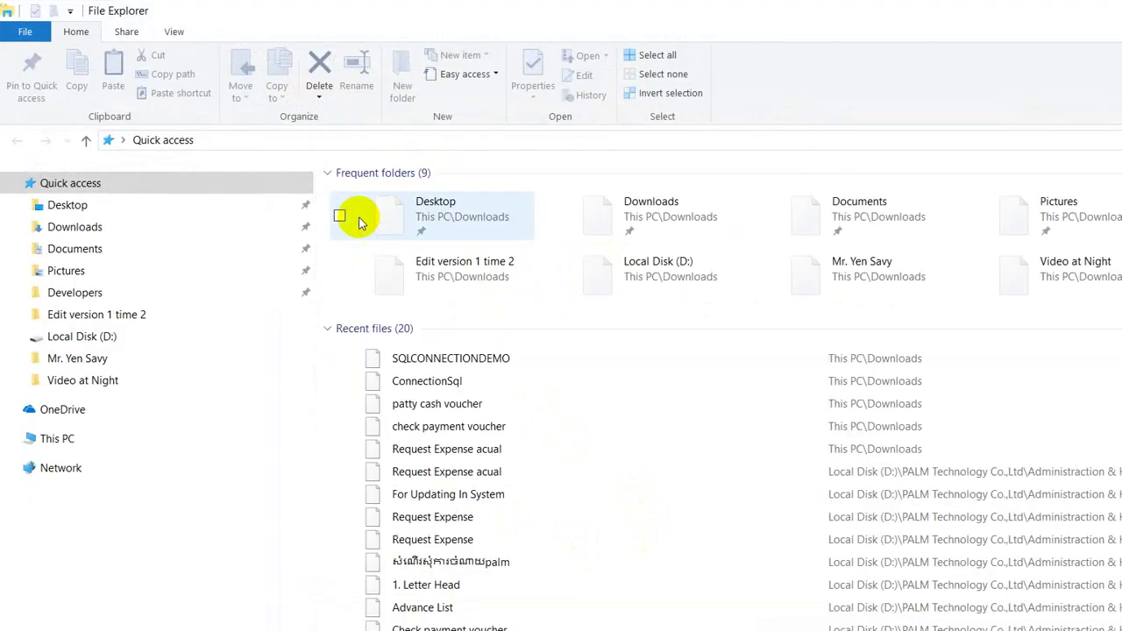
pyautogui.click(81, 336)
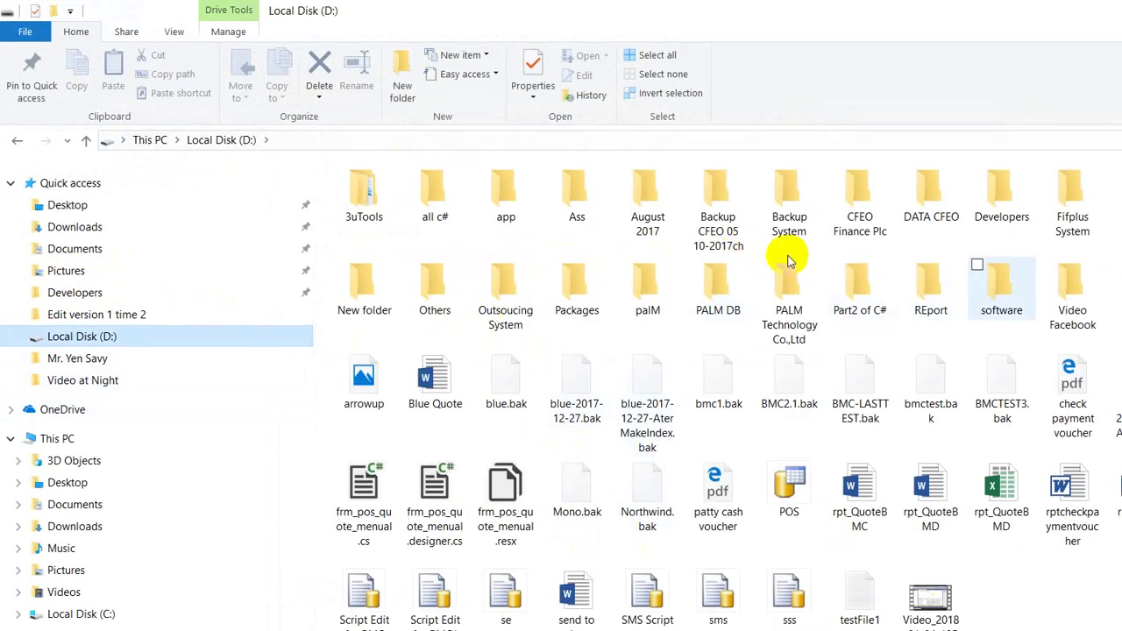
pyautogui.doubleClick(1001, 285)
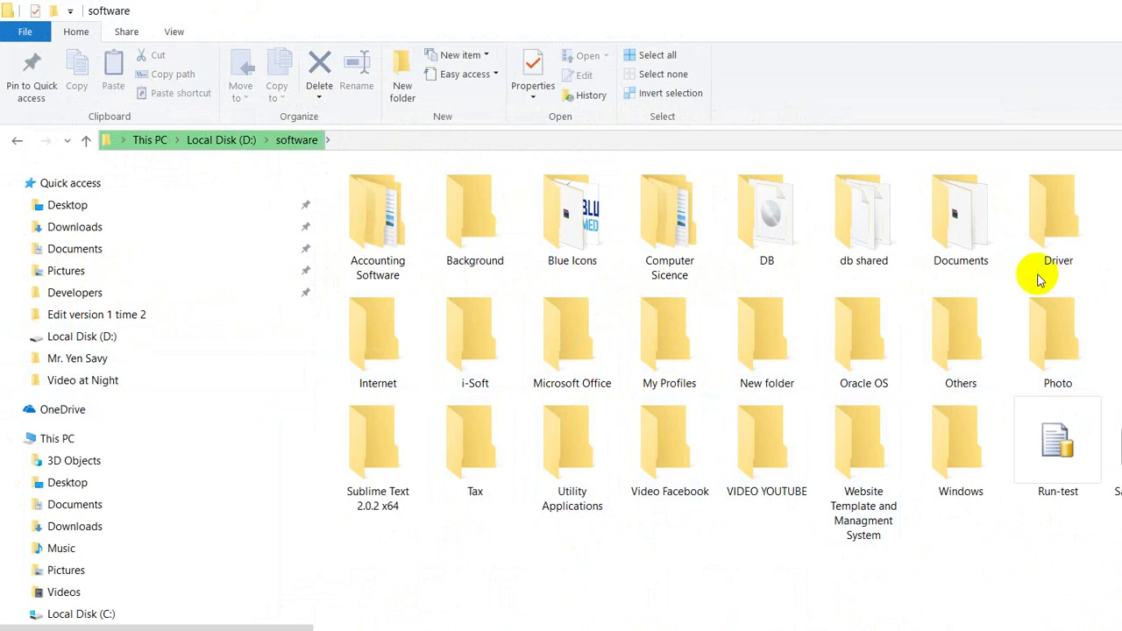
pyautogui.doubleClick(922, 269)
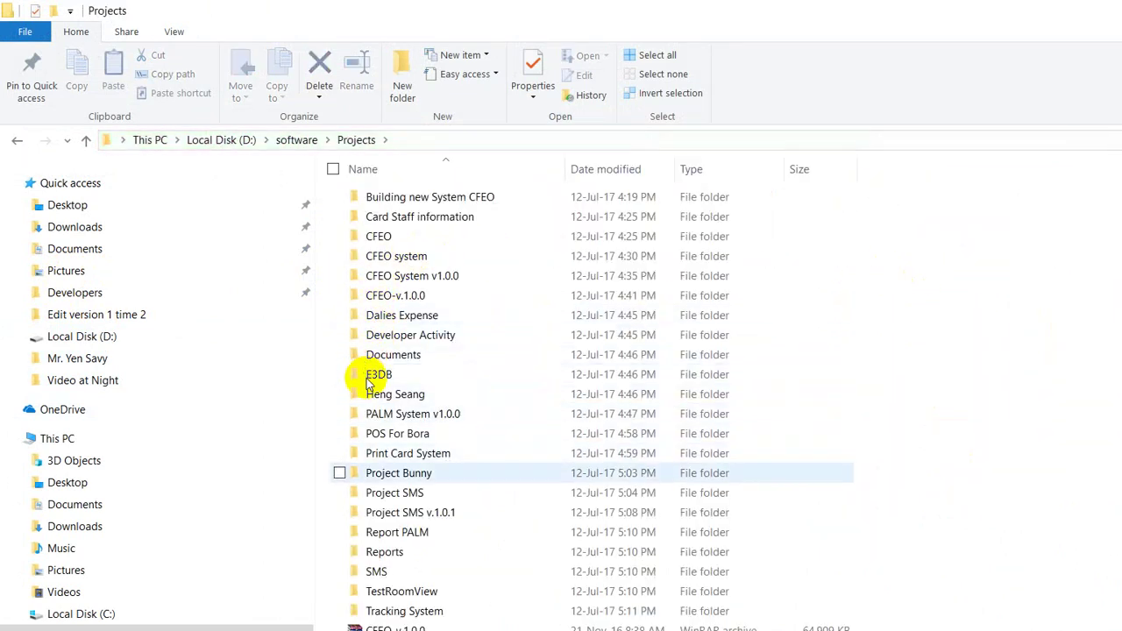
pyautogui.scroll(-1, 377, 386)
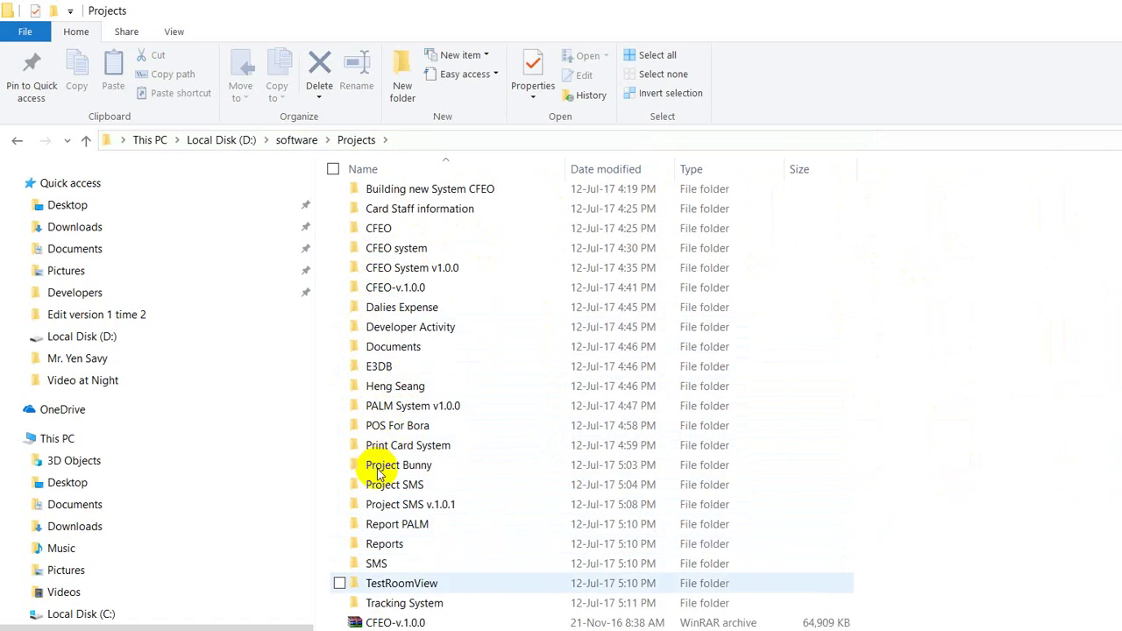
pyautogui.scroll(1, 345, 407)
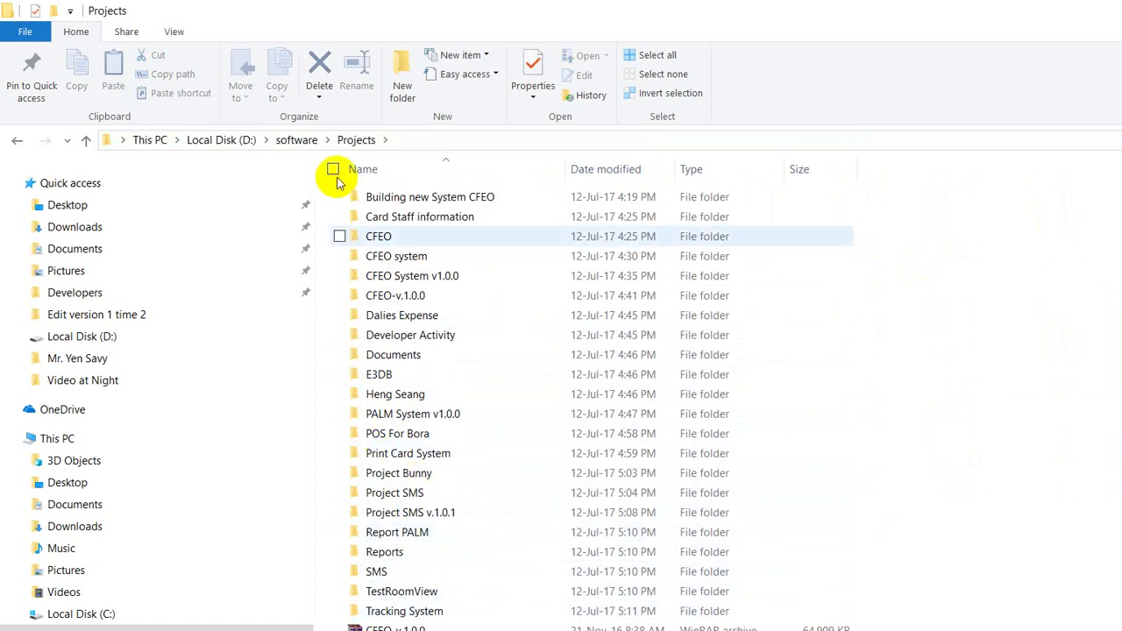
pyautogui.click(339, 217)
pyautogui.doubleClick(338, 216)
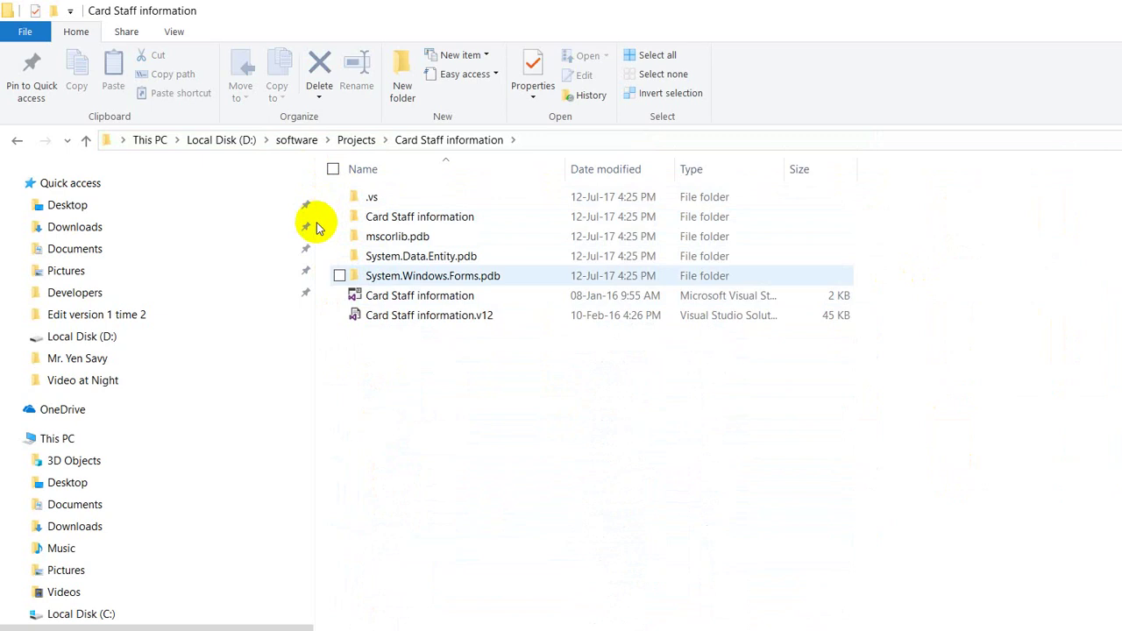
# Step: Open the cnn text file from the inner Card Staff information\bin\Debug folder and copy its full connection string
pyautogui.click(340, 296)
pyautogui.click(359, 216)
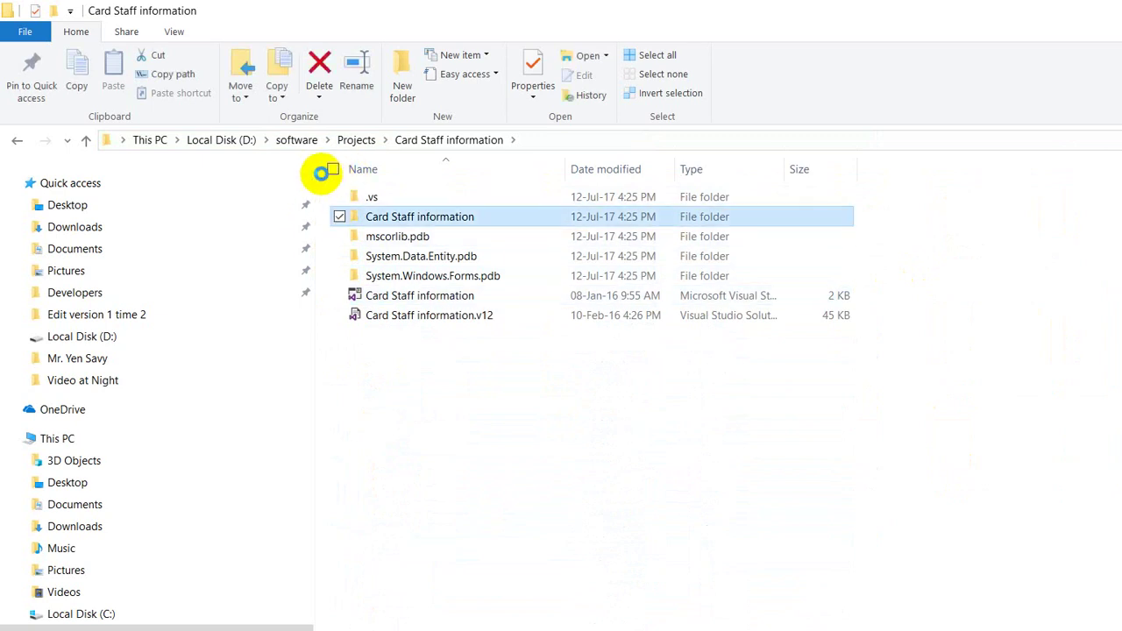
pyautogui.press('Return')
pyautogui.press('Down')
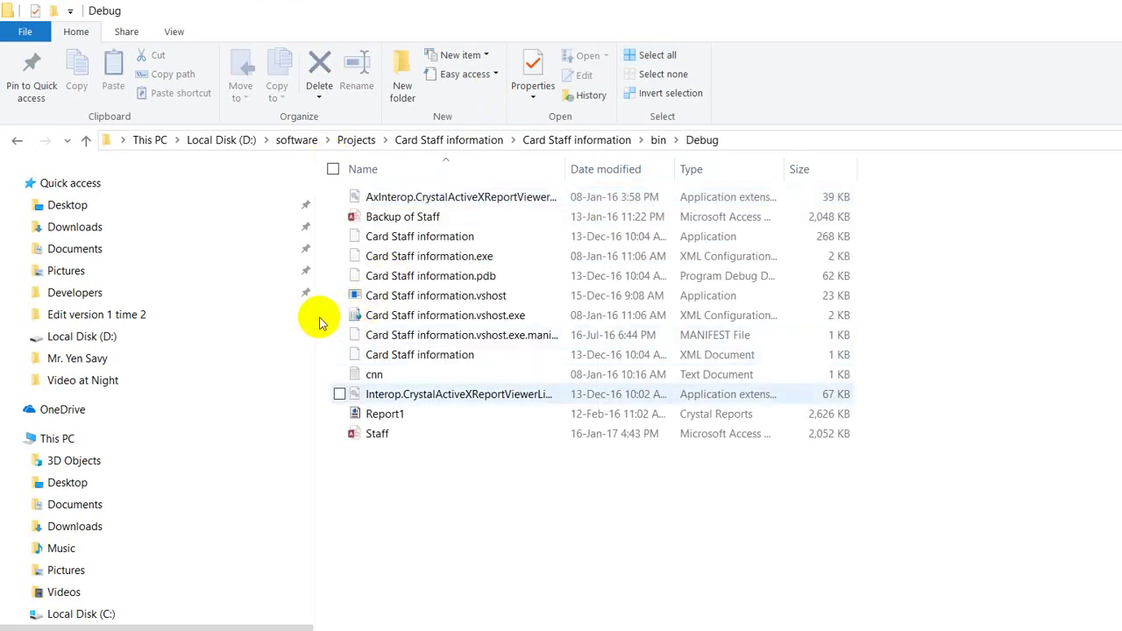
pyautogui.click(351, 374)
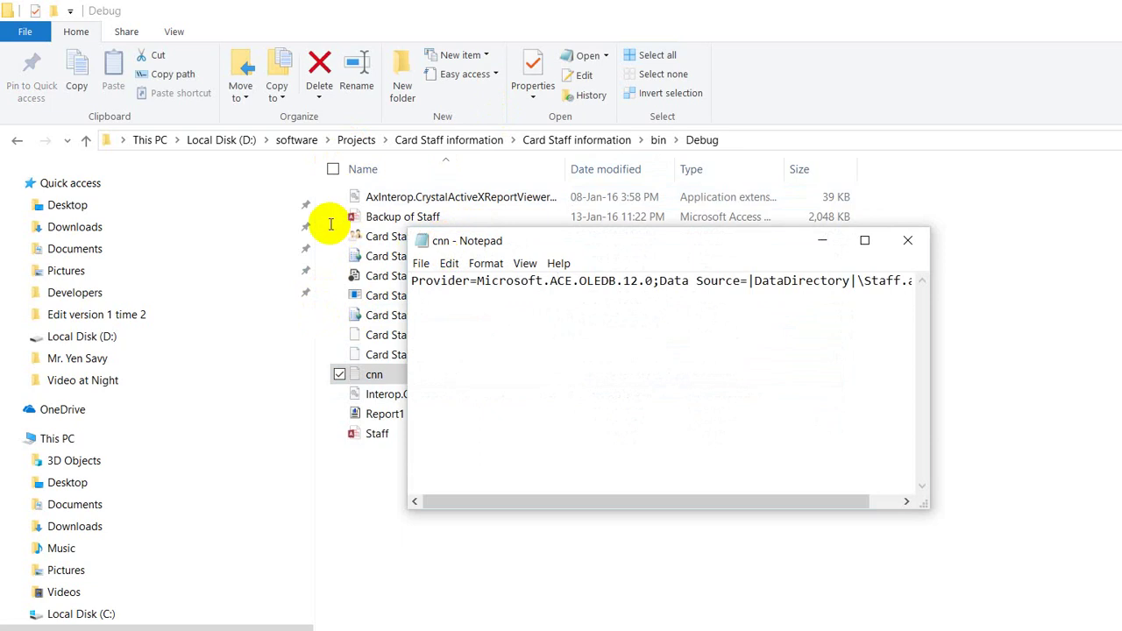
pyautogui.moveTo(412, 281); pyautogui.dragTo(763, 228)
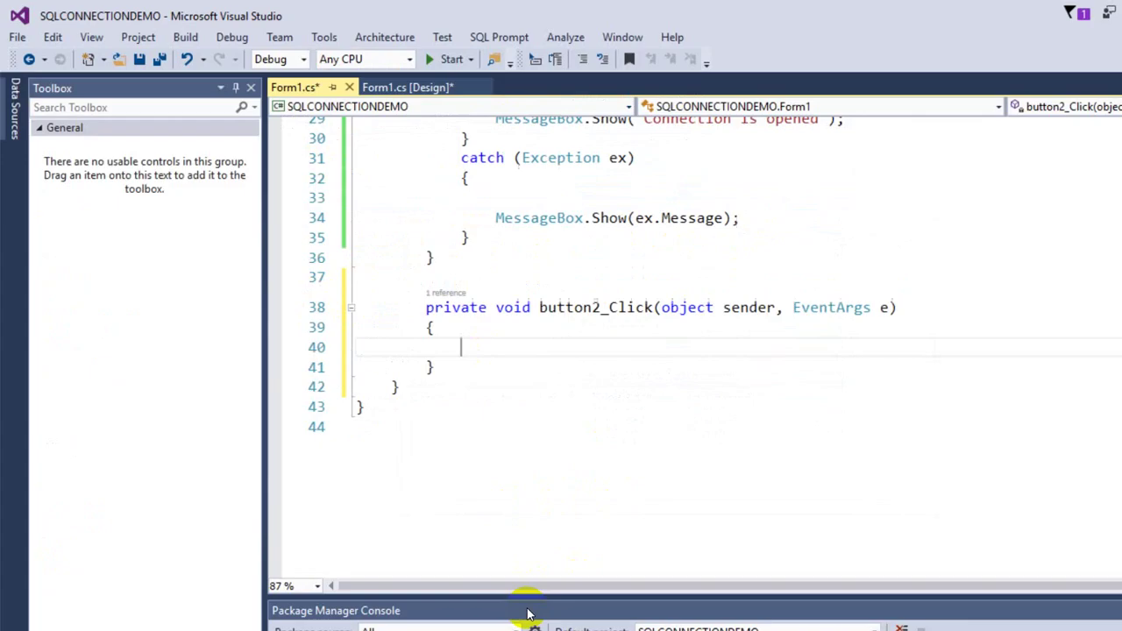
# Step: Back in Visual Studio, declare string conStr in button2_Click as the copied Microsoft.ACE.OLEDB.12.0 connection string, prefixed with @ as a verbatim string
pyautogui.click(524, 620)
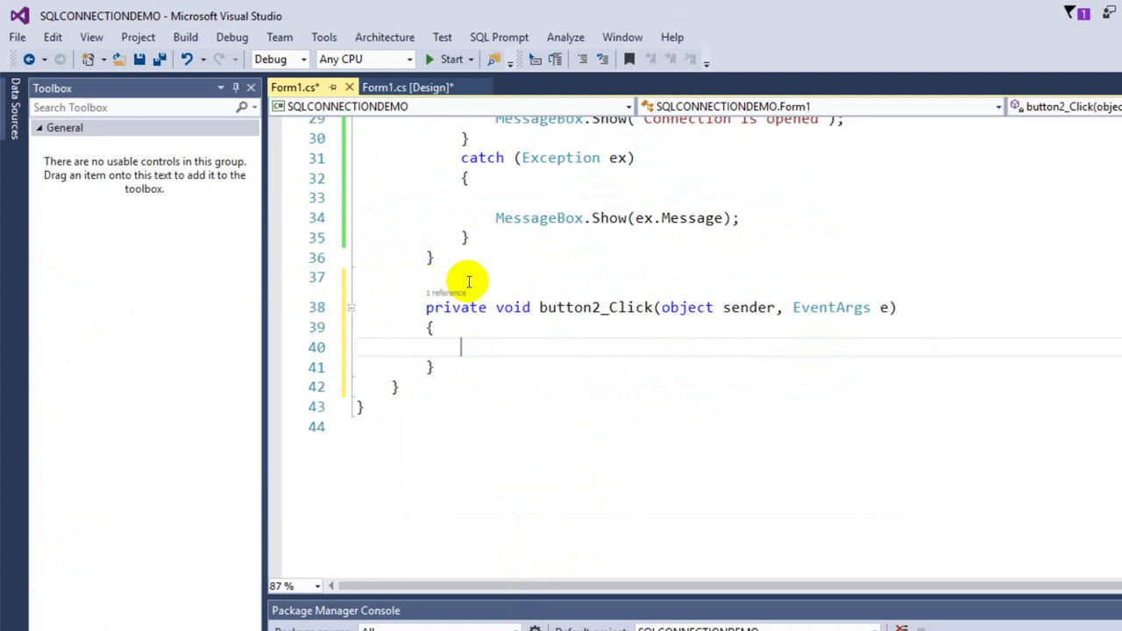
pyautogui.scroll(4, 463, 283)
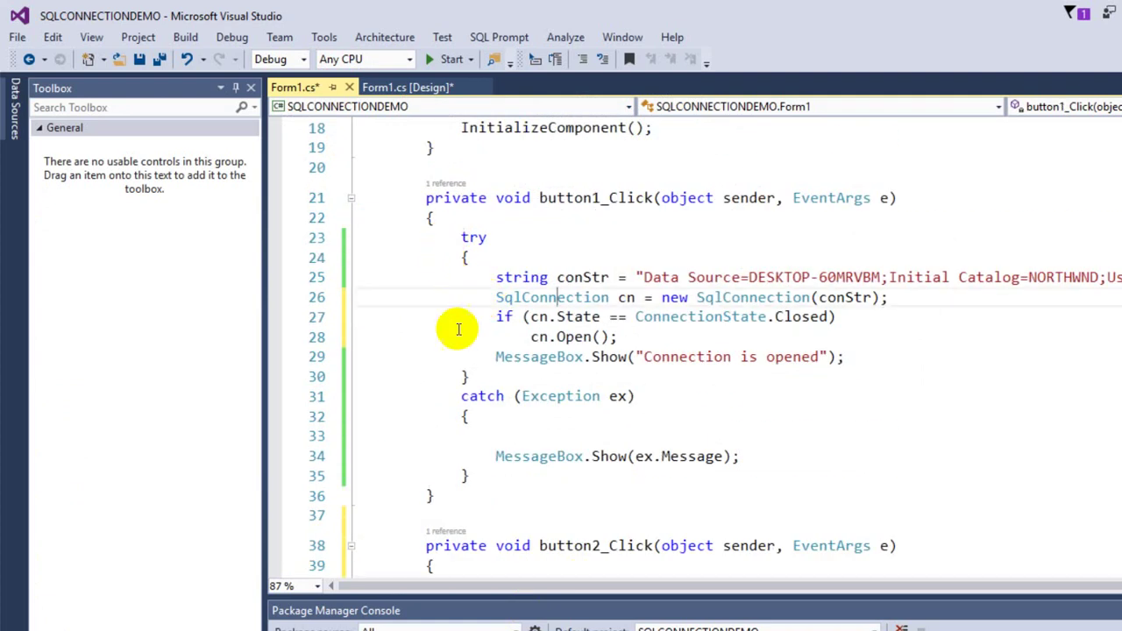
pyautogui.scroll(-4, 449, 326)
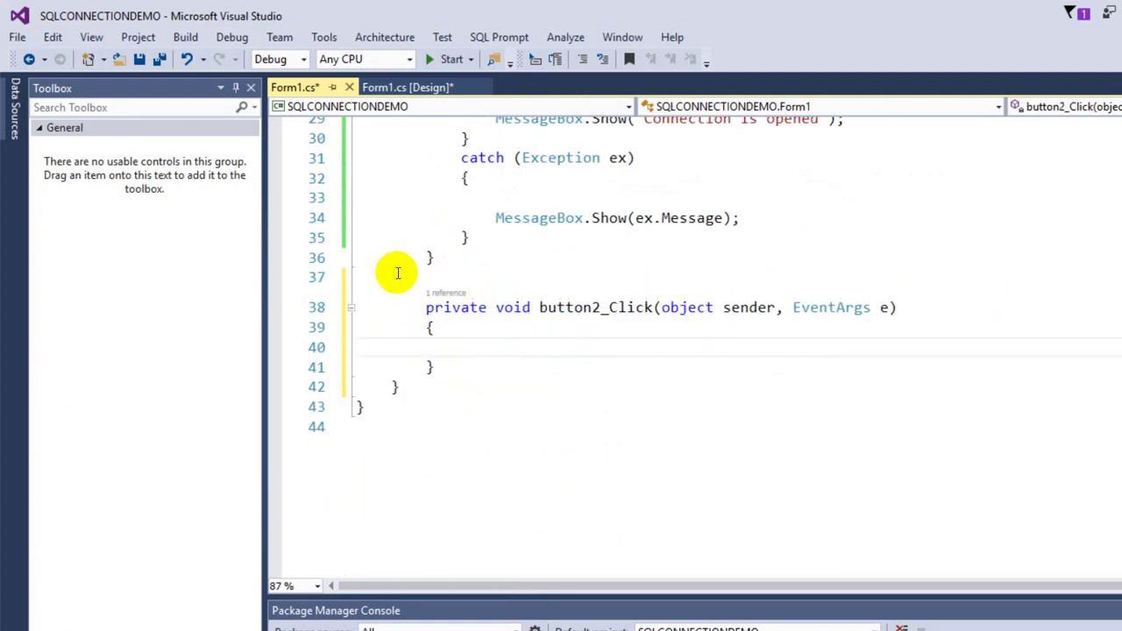
pyautogui.write('struct')
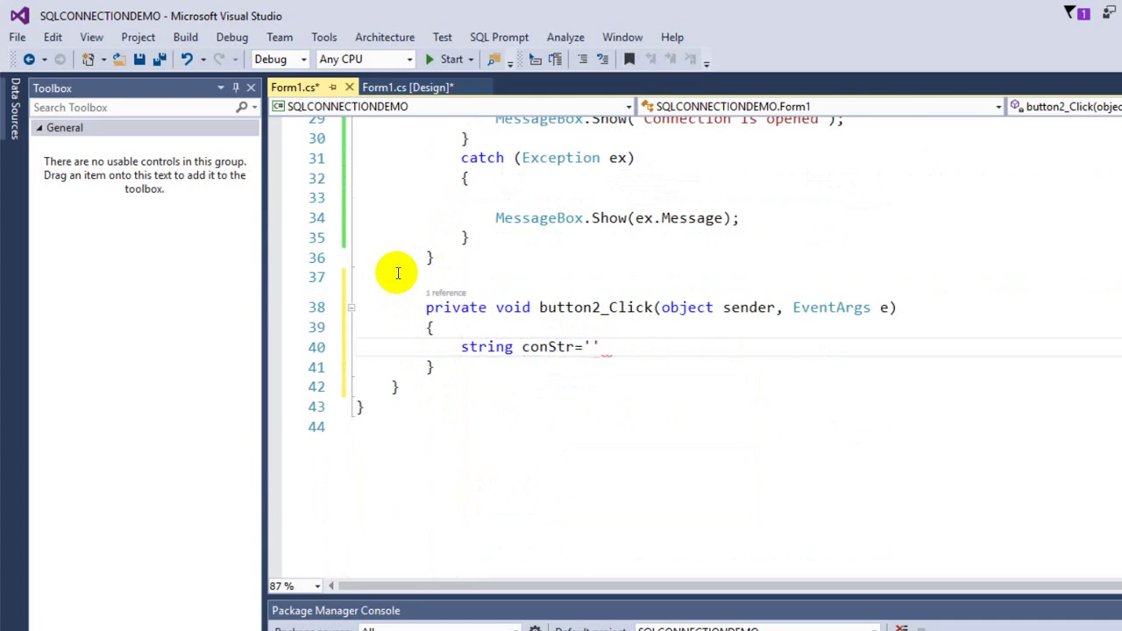
pyautogui.hotkey('ctrl', 'v')
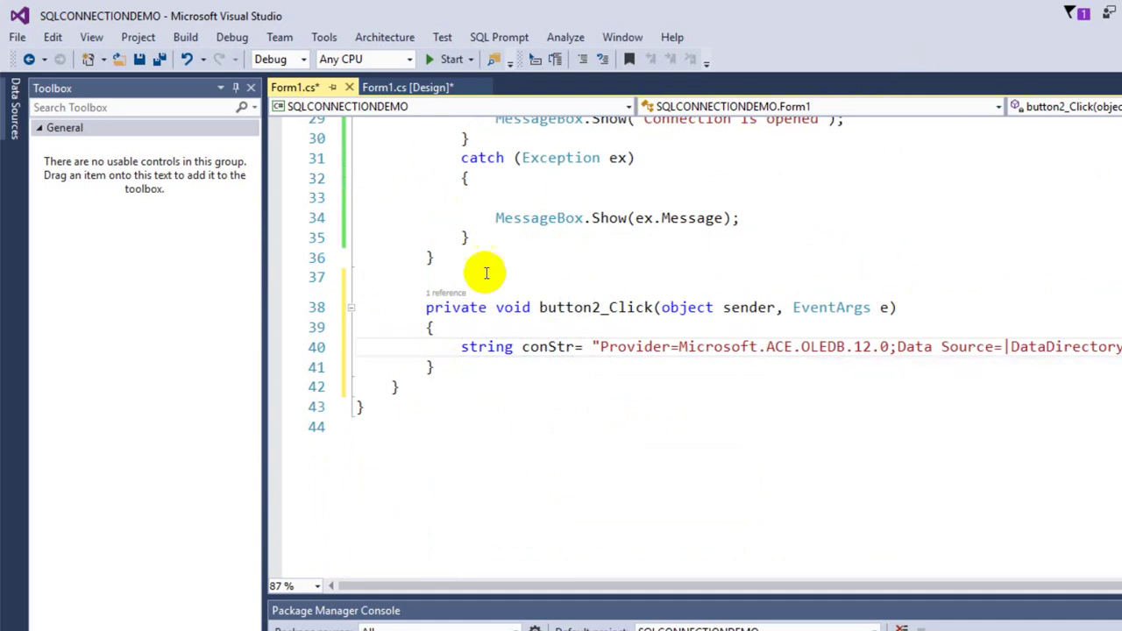
pyautogui.write('@')
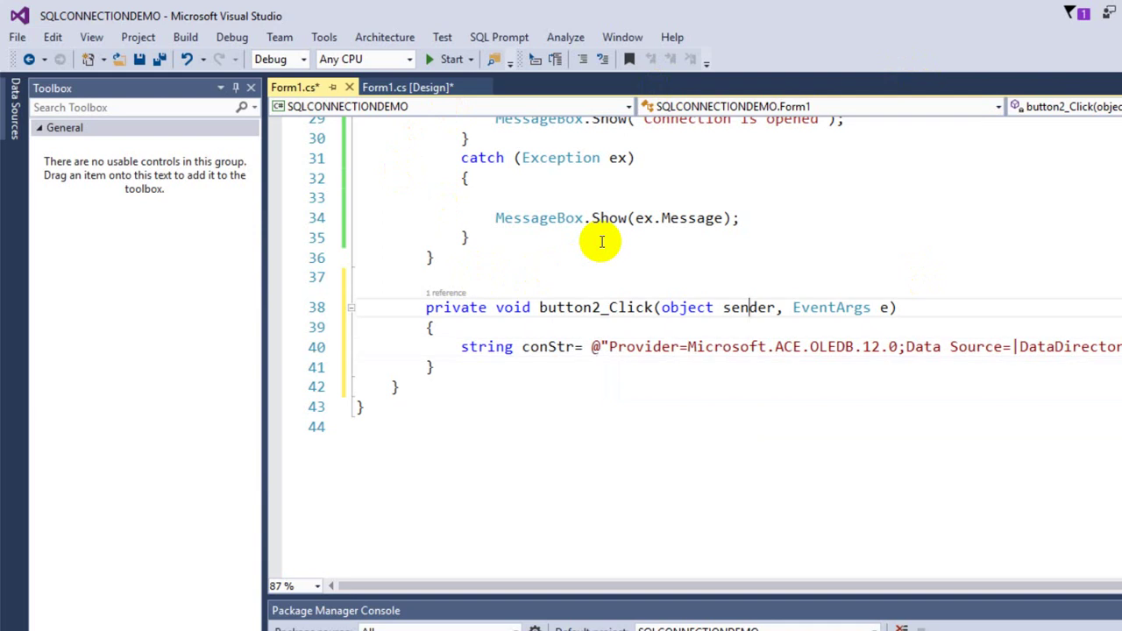
pyautogui.press('Up')
pyautogui.press('Up')
pyautogui.press('Up')
pyautogui.press('Down')
pyautogui.press('Down')
pyautogui.press('Down')
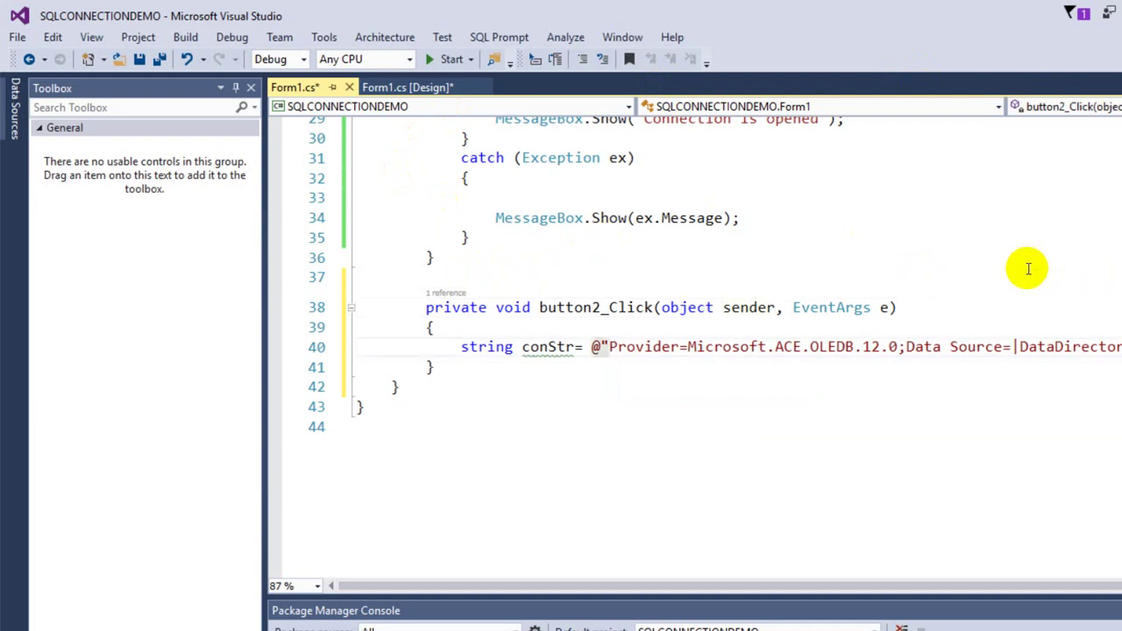
# Step: Search the Windows apps for "a" and launch Access 2013
pyautogui.press('super')
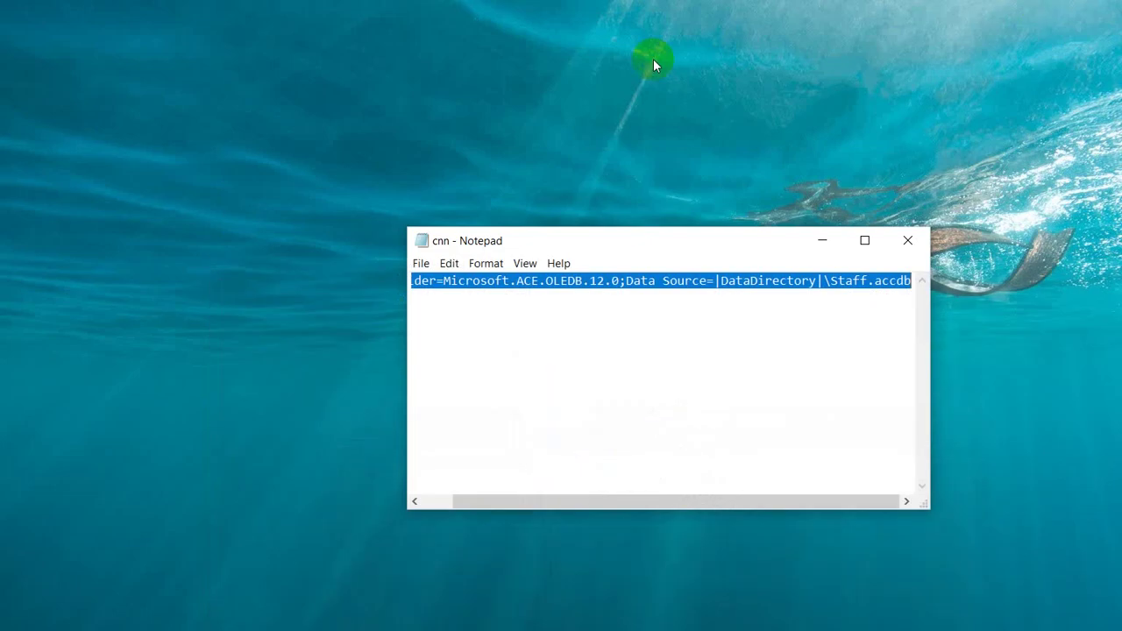
pyautogui.press('super+c')
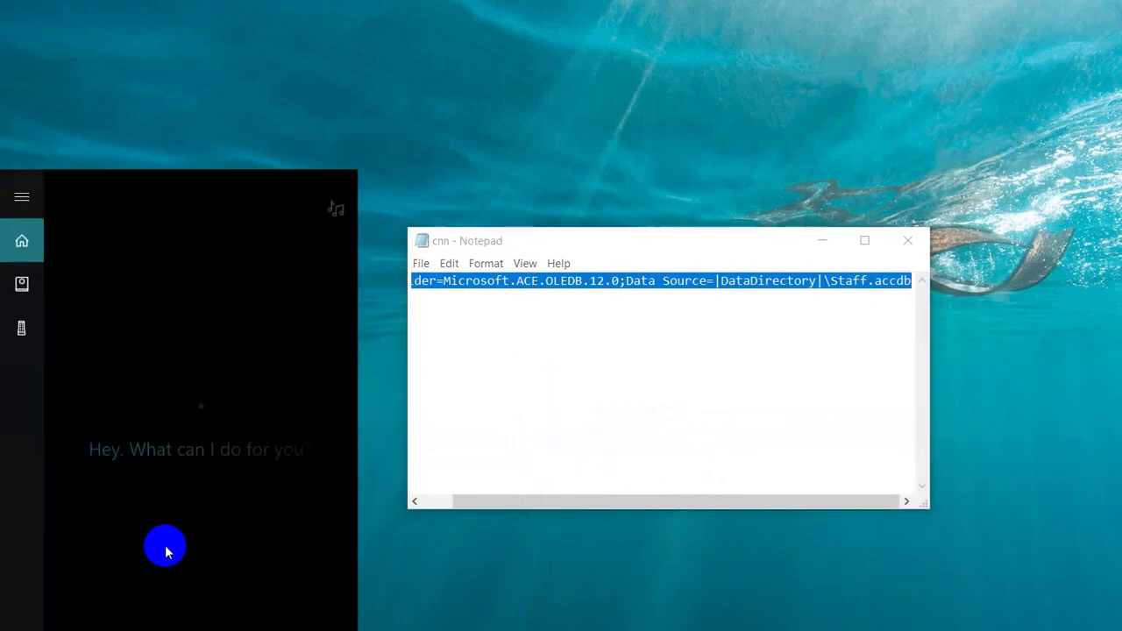
pyautogui.write('am')
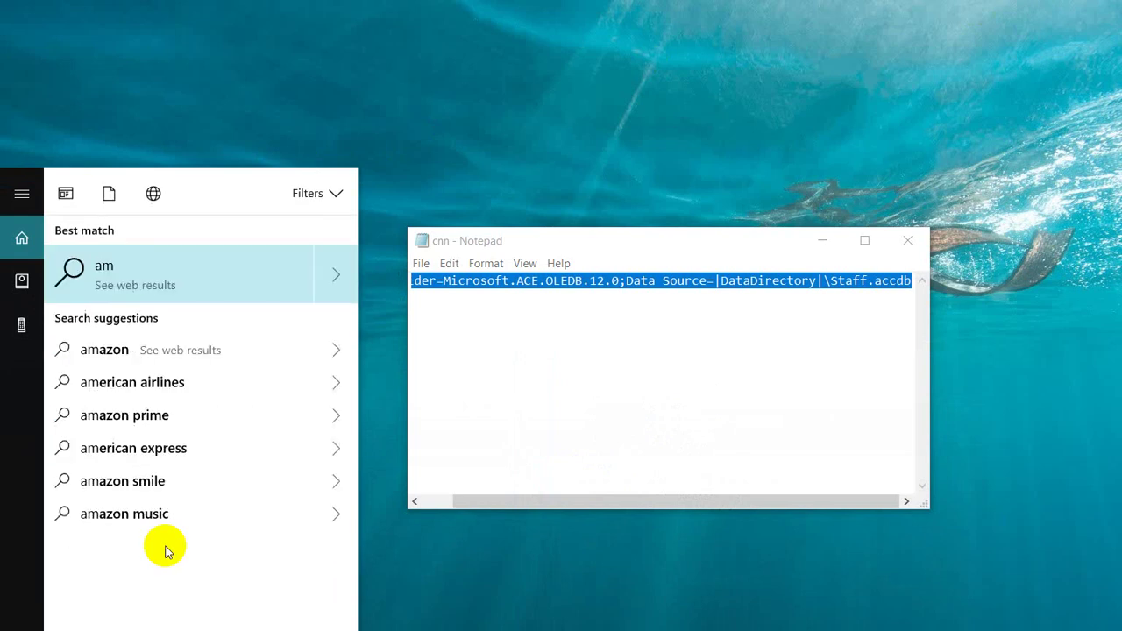
pyautogui.press('BackSpace')
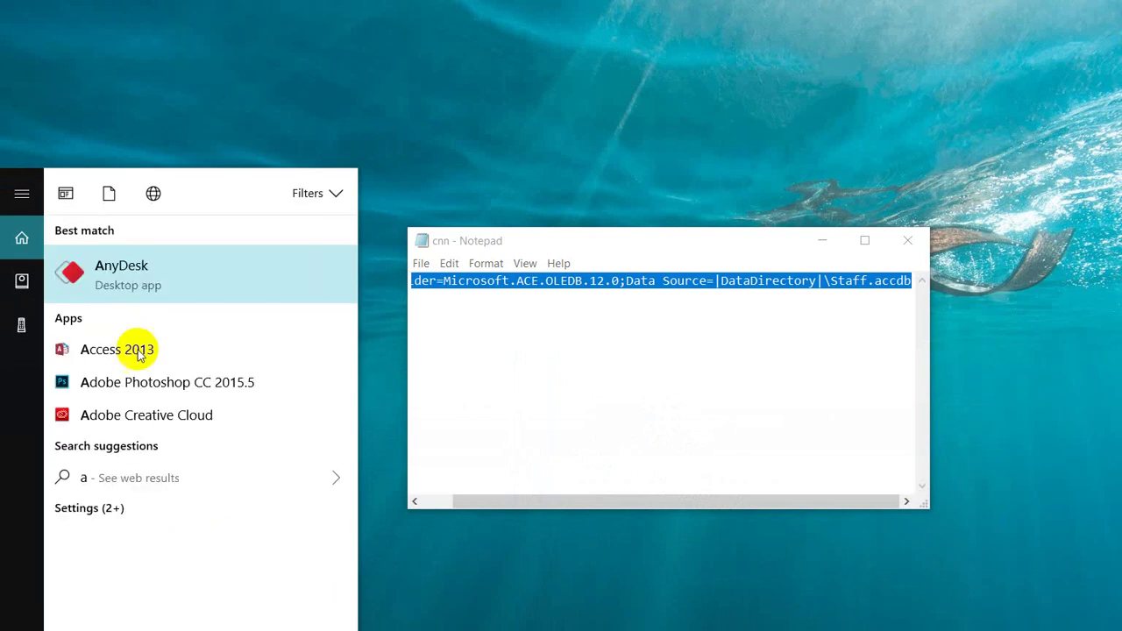
pyautogui.click(465, 424)
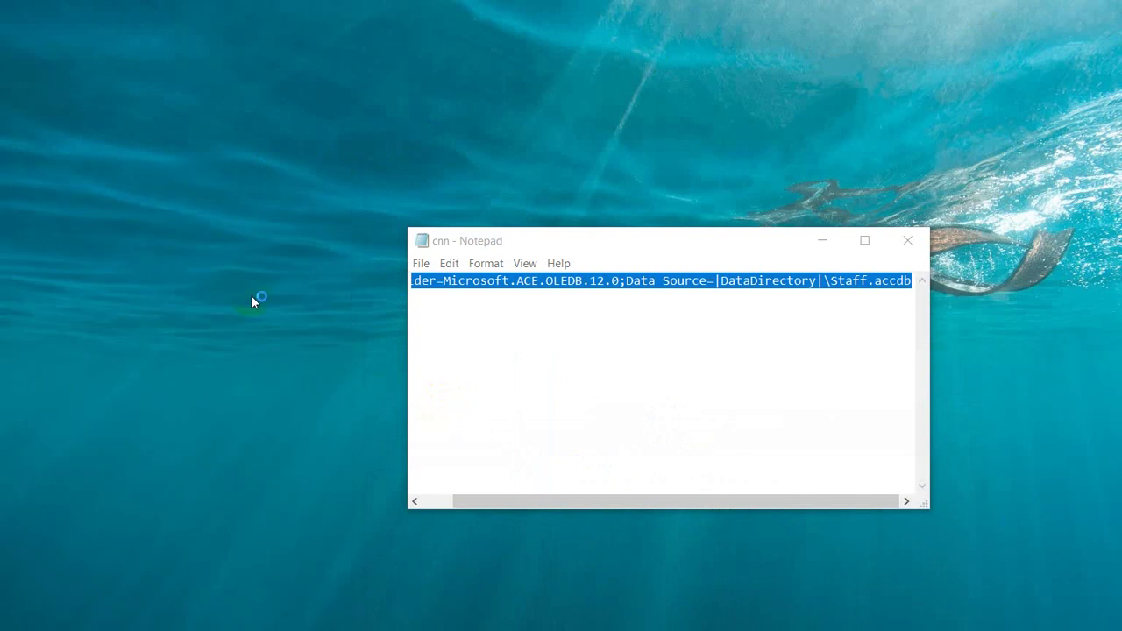
# Step: Close the cnn text file and return to the Debug folder in File Explorer
pyautogui.hotkey('alt', 'F4')
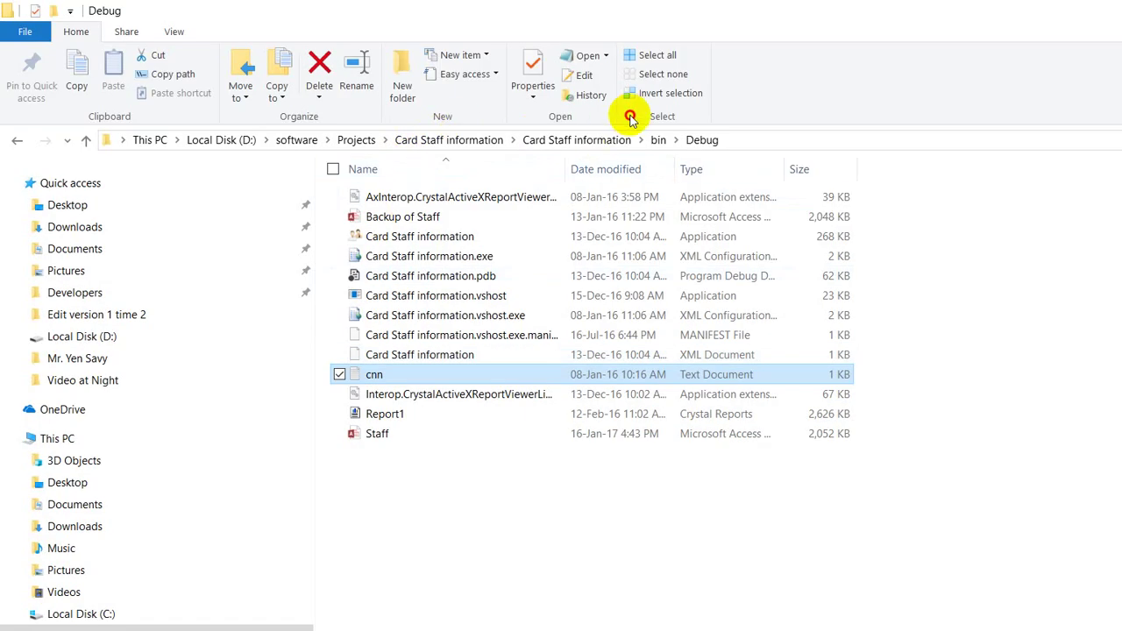
pyautogui.hotkey('alt', 'd')
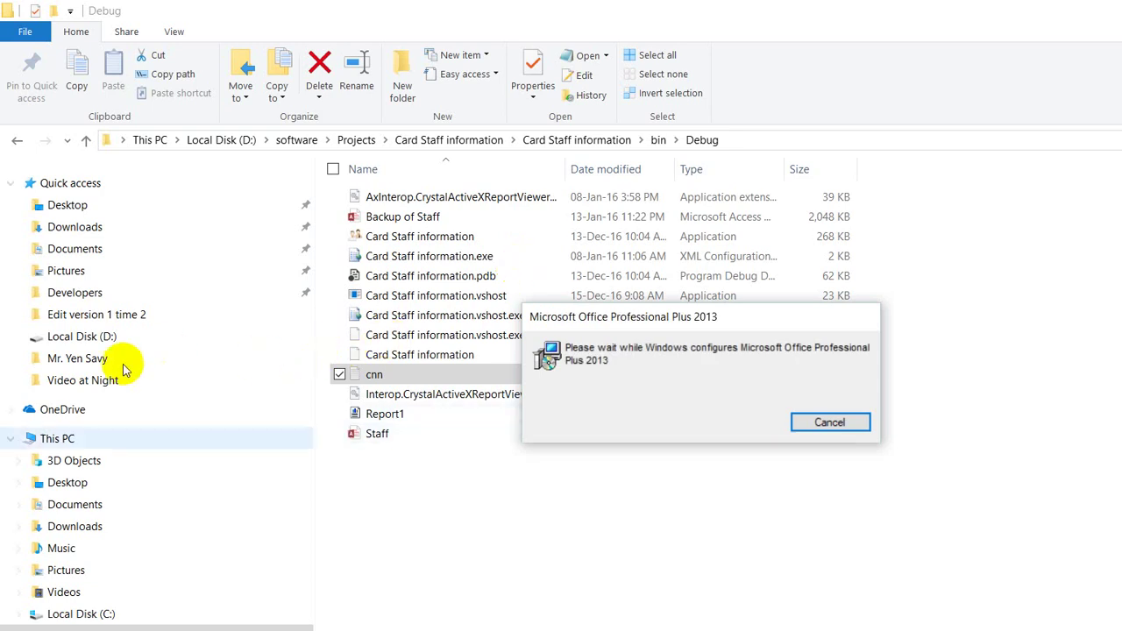
pyautogui.click(82, 613)
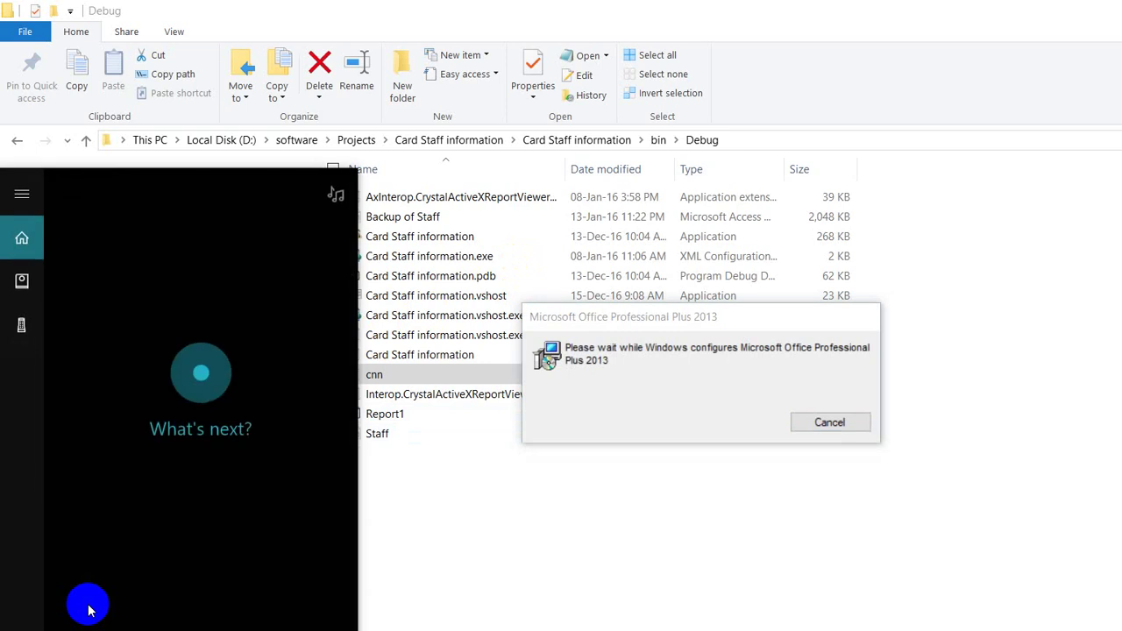
pyautogui.write('n')
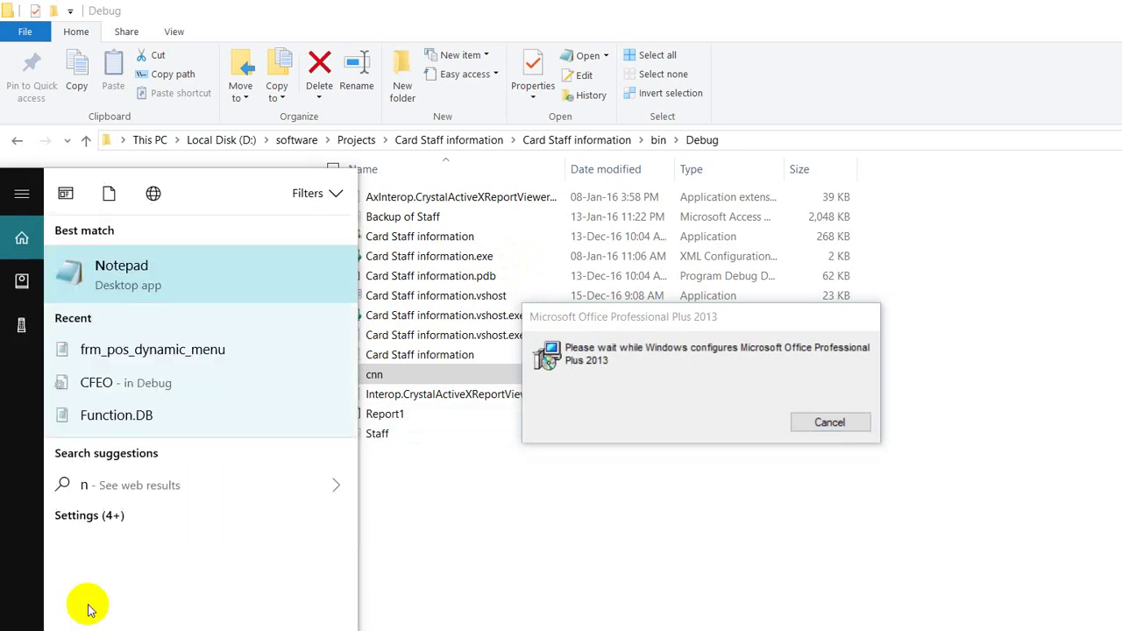
pyautogui.write('or')
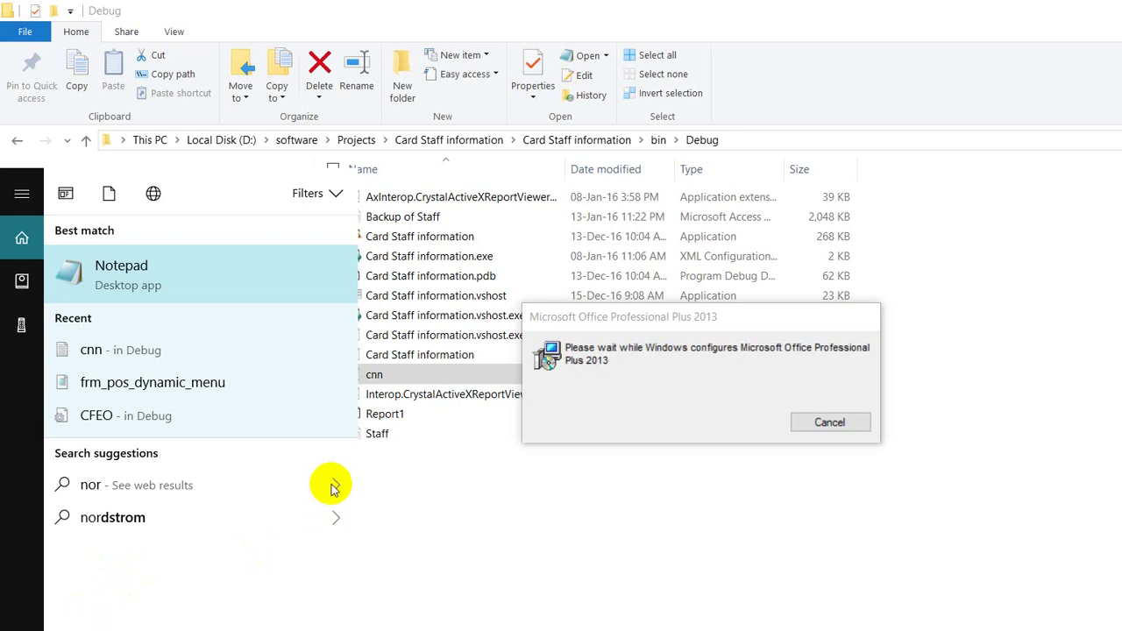
pyautogui.click(403, 411)
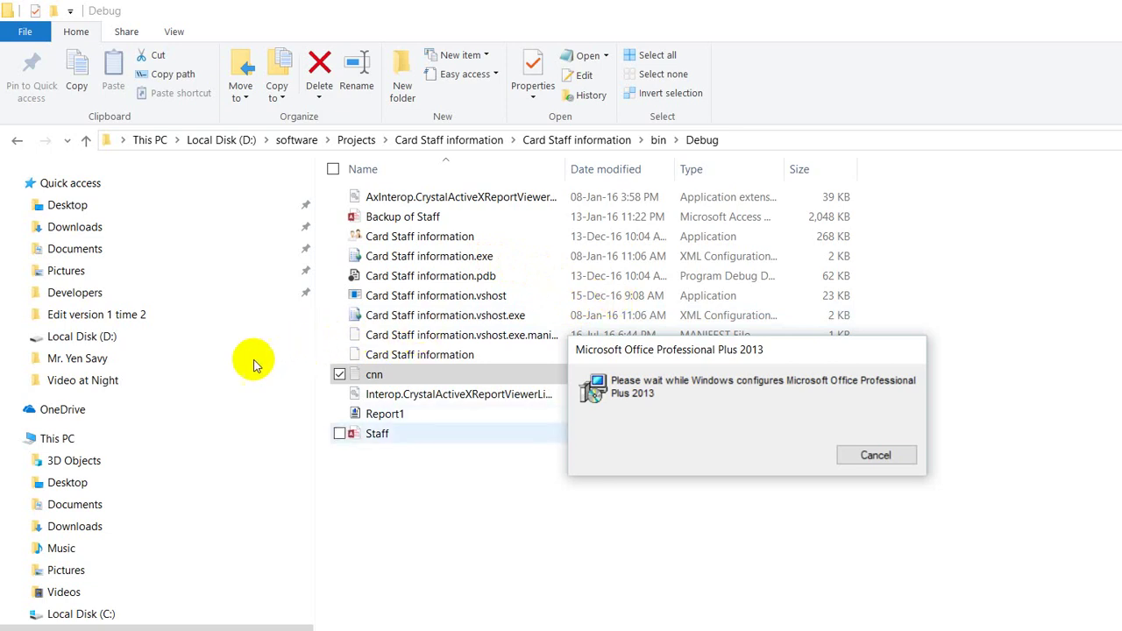
# Step: Browse up to Local Disk (D:), open the Ass folder and copy the nwind Access database
pyautogui.hotkey('alt', 'Up')
pyautogui.hotkey('alt', 'Up')
pyautogui.hotkey('alt', 'Up')
pyautogui.hotkey('alt', 'Up')
pyautogui.hotkey('alt', 'Up')
pyautogui.hotkey('alt', 'Up')
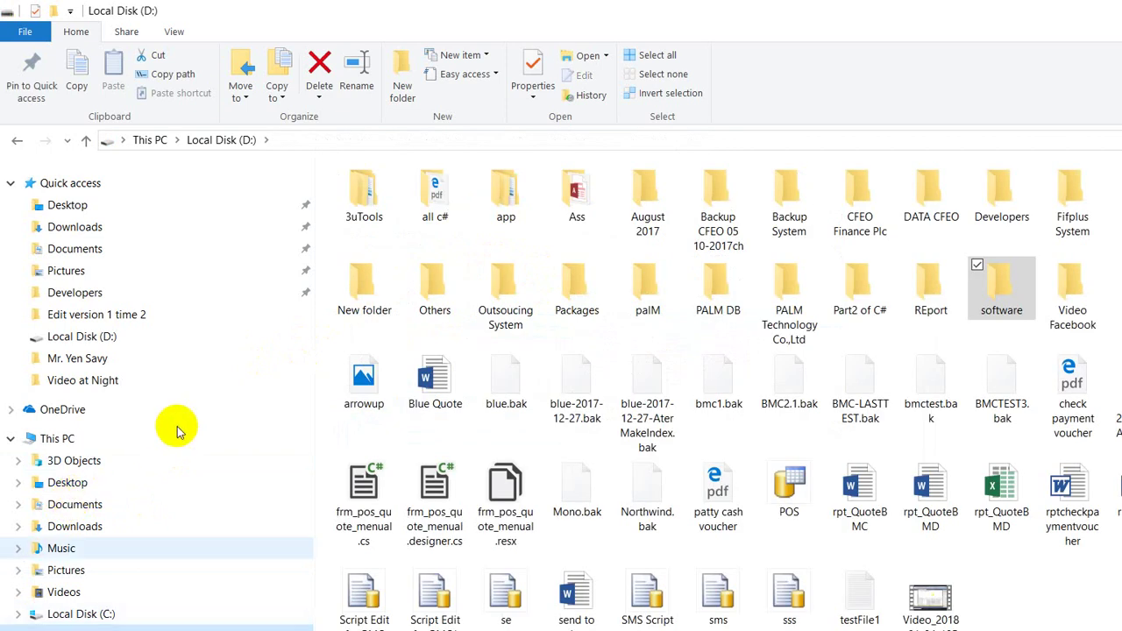
pyautogui.doubleClick(577, 193)
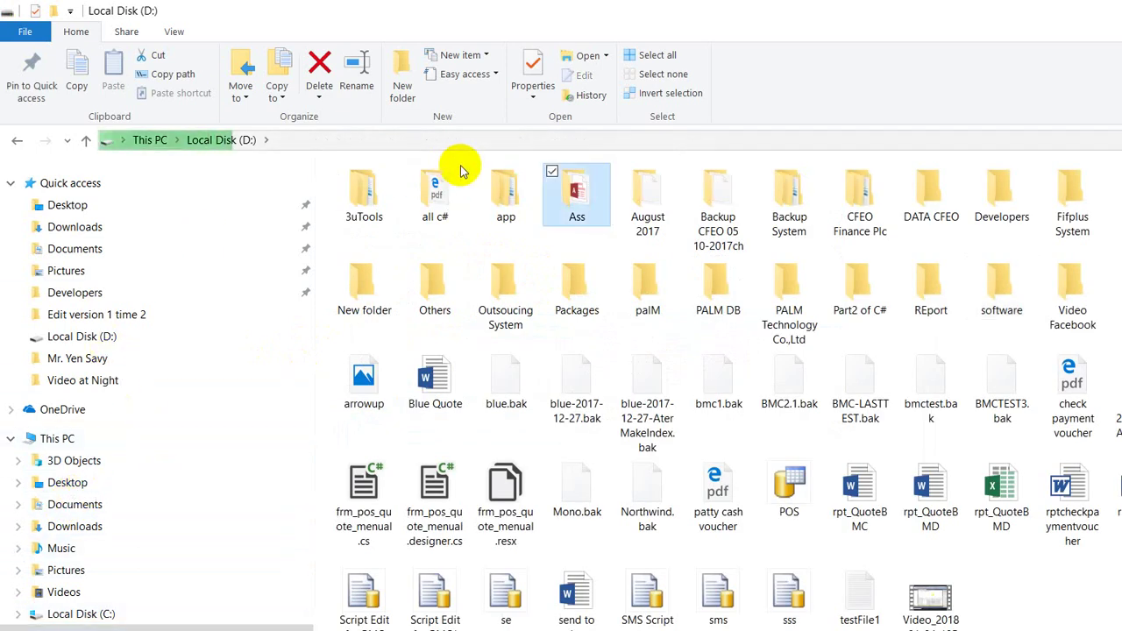
pyautogui.click(333, 169)
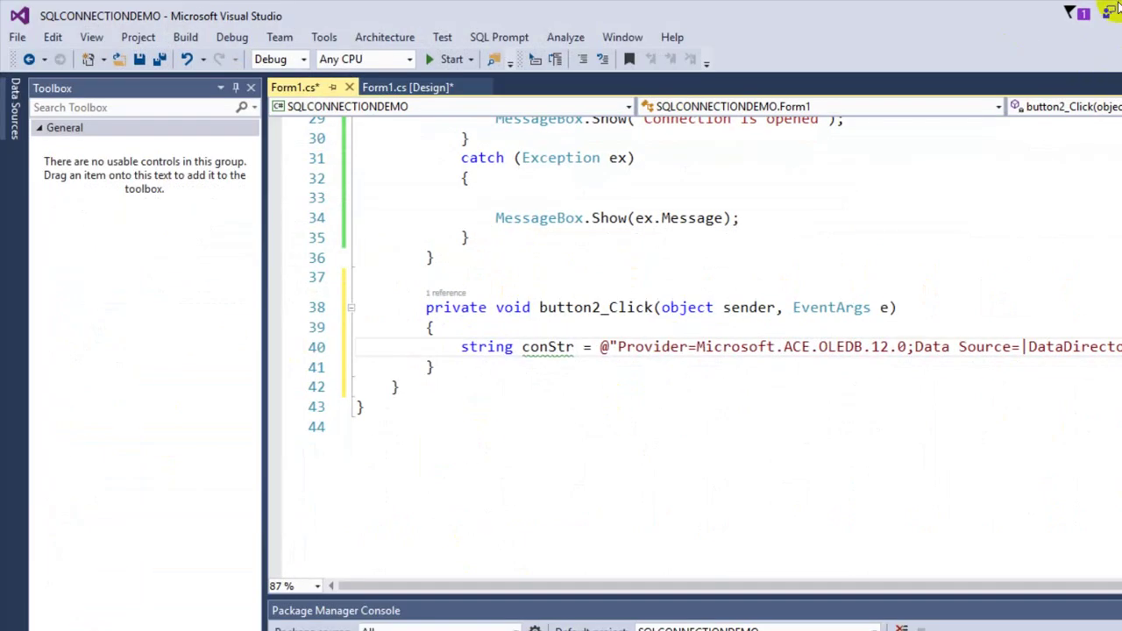
# Step: From the SQLCONNECTIONDEMO project in Visual Studio, open its folder in File Explorer and go to bin\Debug
pyautogui.click(1110, 164)
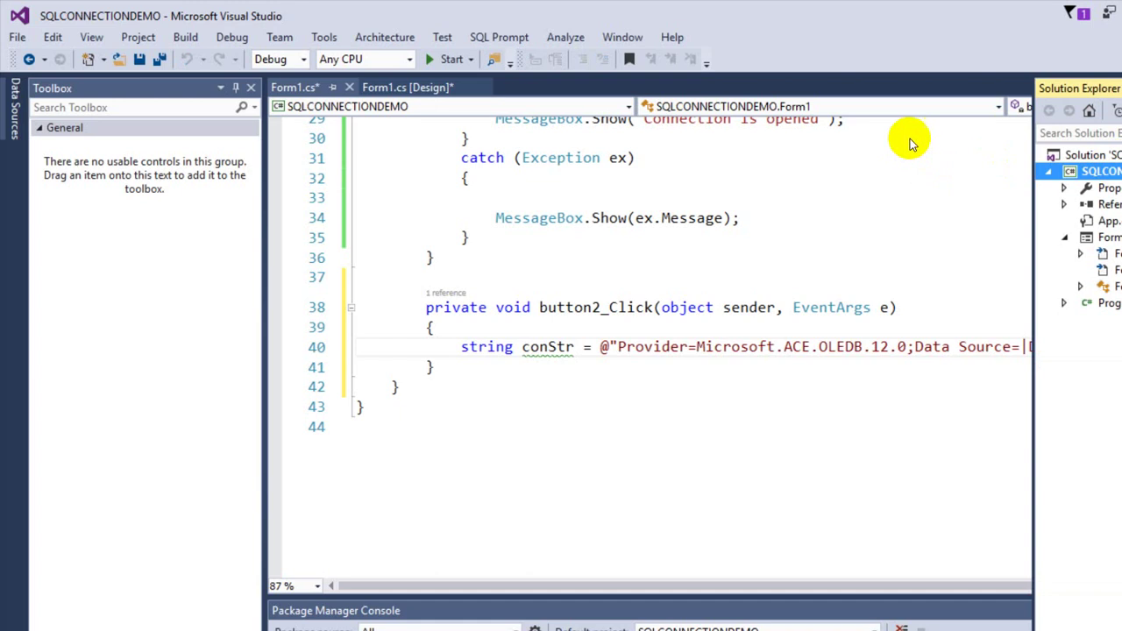
pyautogui.hotkey('shift', 'F10')
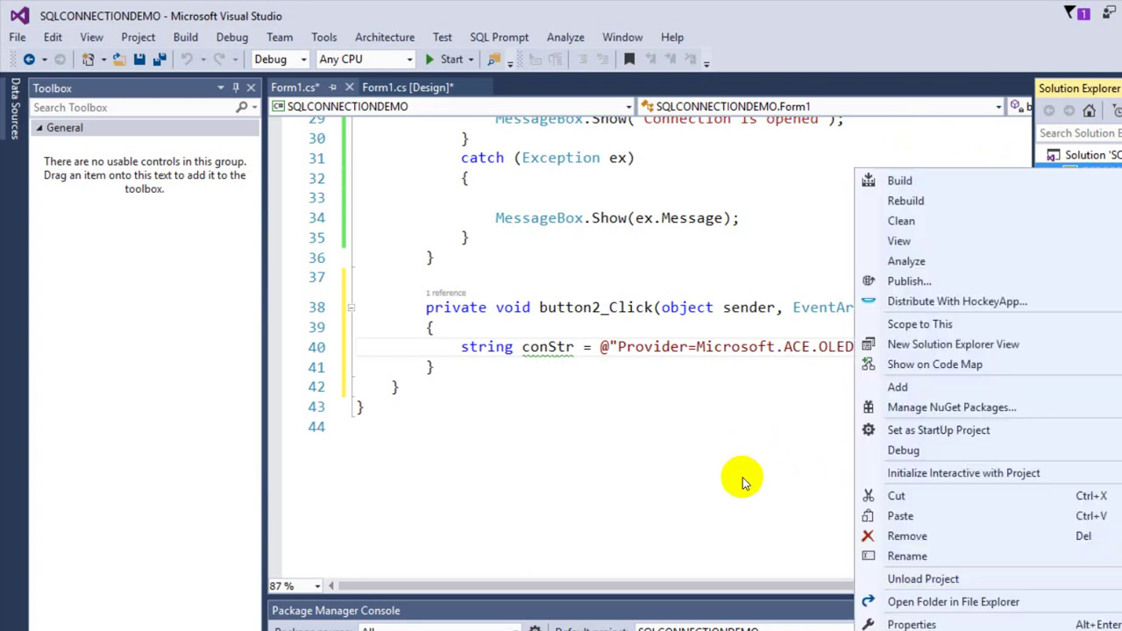
pyautogui.press('Escape')
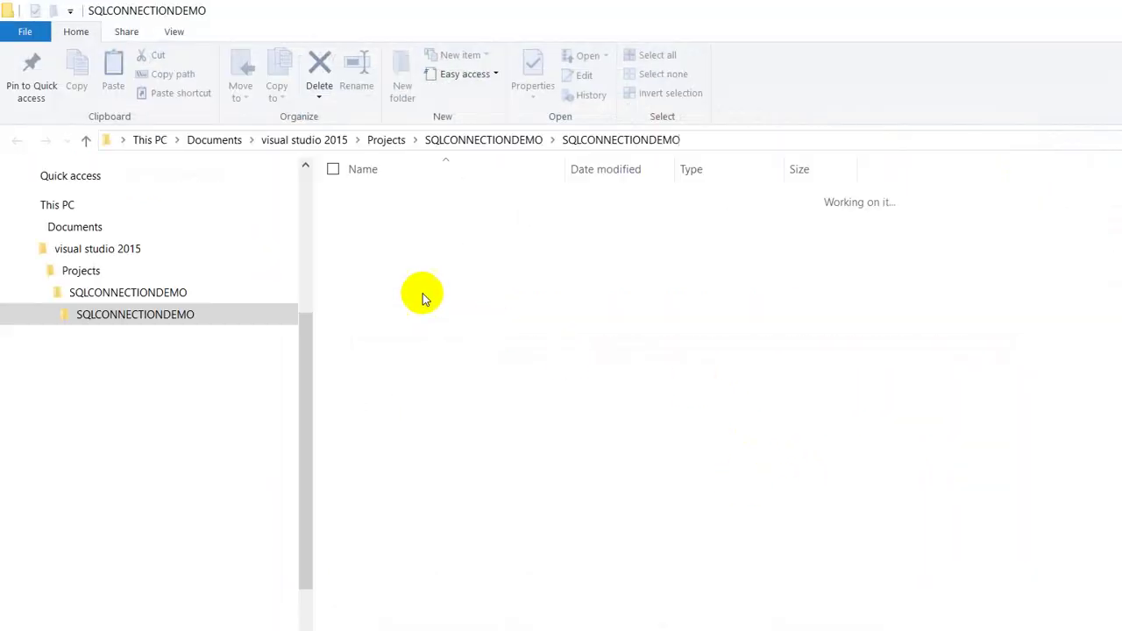
pyautogui.press('b')
pyautogui.press('Return')
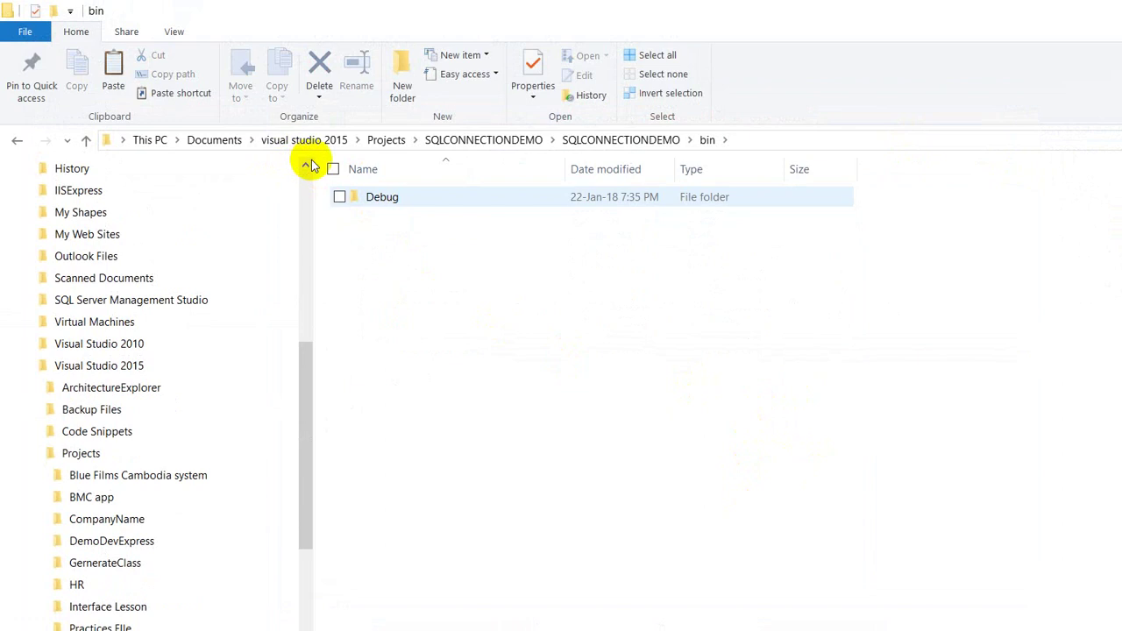
pyautogui.press('Return')
# Step: Paste the nwind Access database into the project's bin\Debug folder and close the folder window
pyautogui.hotkey('shift', 'F10')
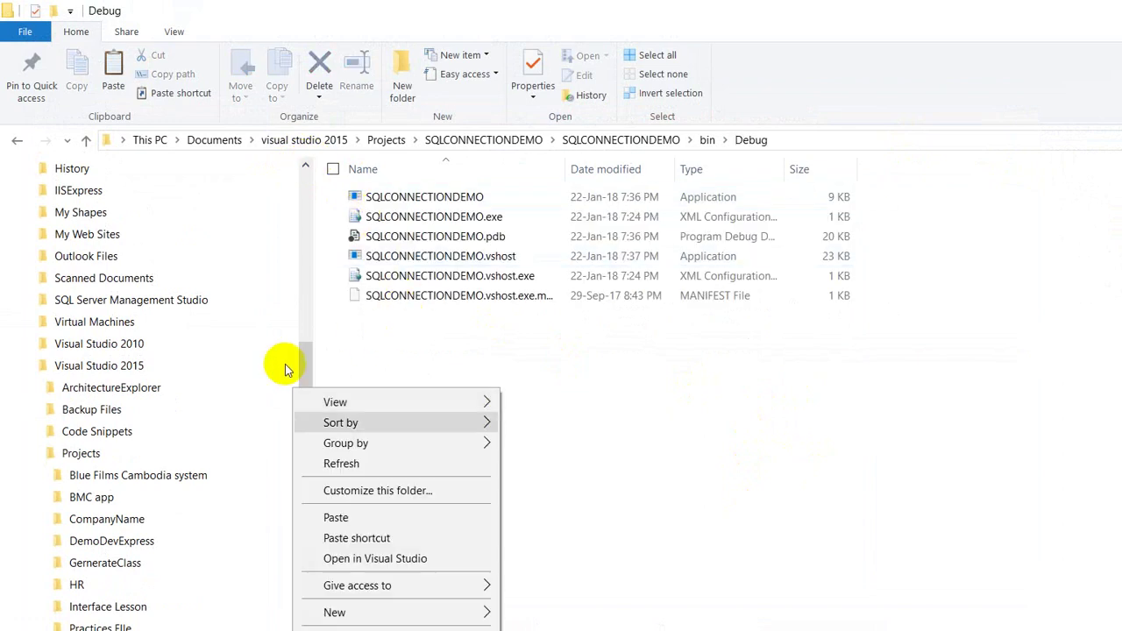
pyautogui.press('Down')
pyautogui.press('Down')
pyautogui.press('Return')
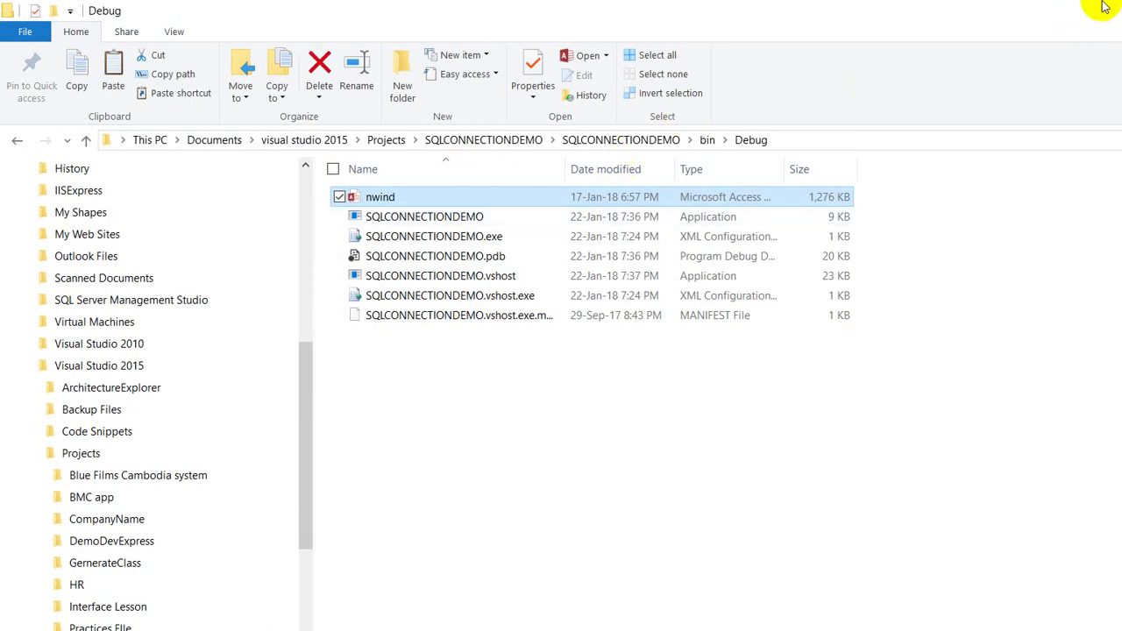
pyautogui.click(1109, 12)
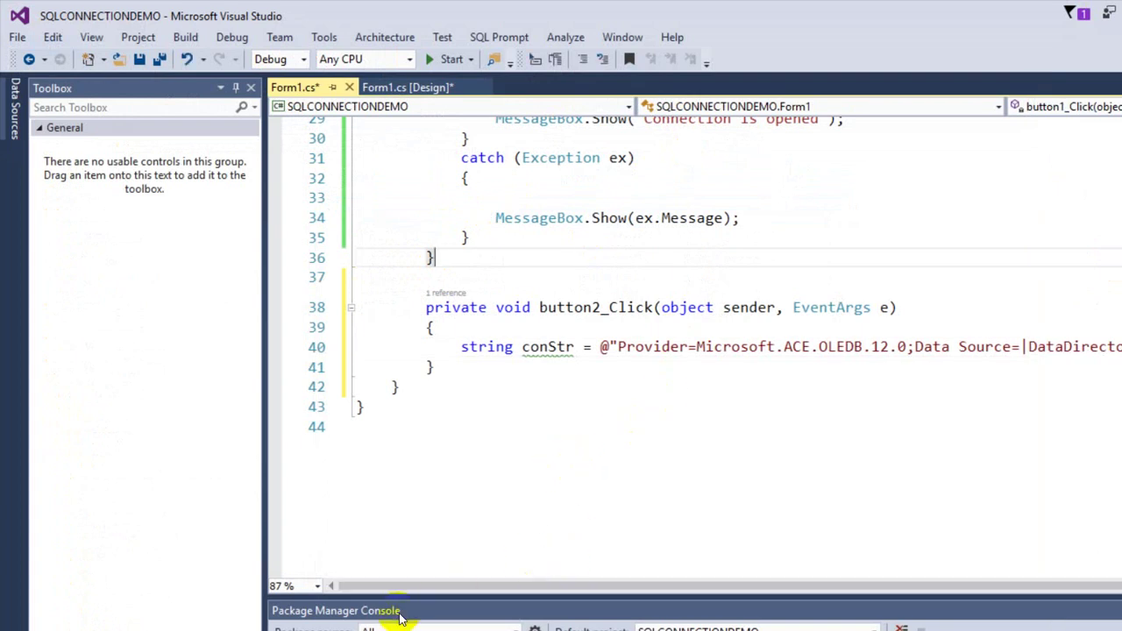
# Step: Reopen the SQLCONNECTIONDEMO project's folder in File Explorer from Visual Studio and go to bin\Debug
pyautogui.click(518, 623)
pyautogui.click(518, 623)
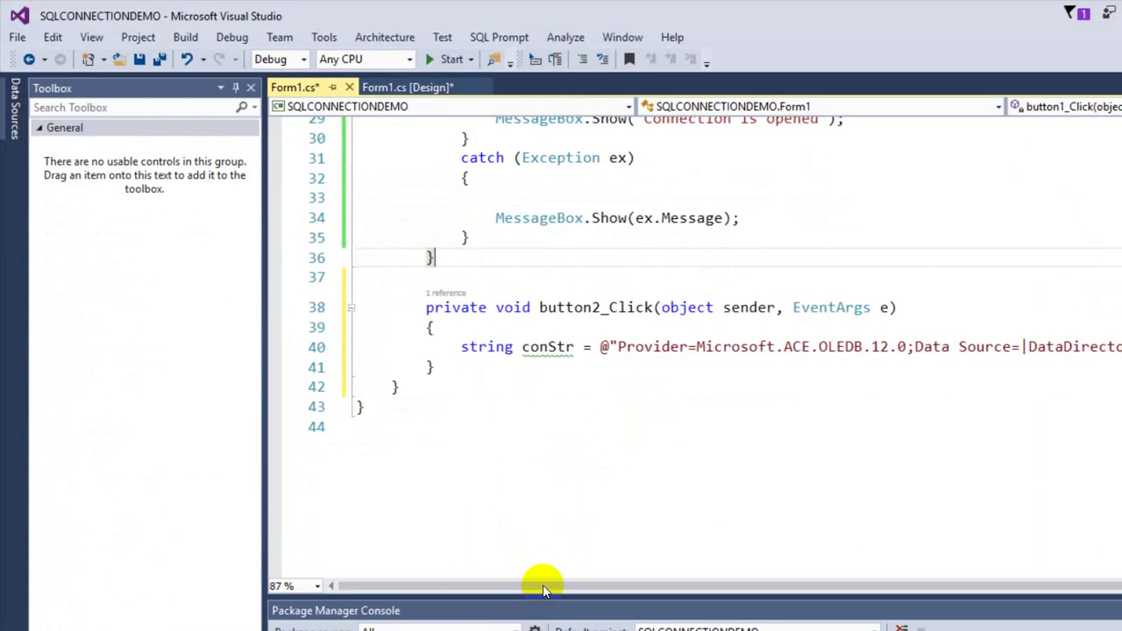
pyautogui.click(1110, 140)
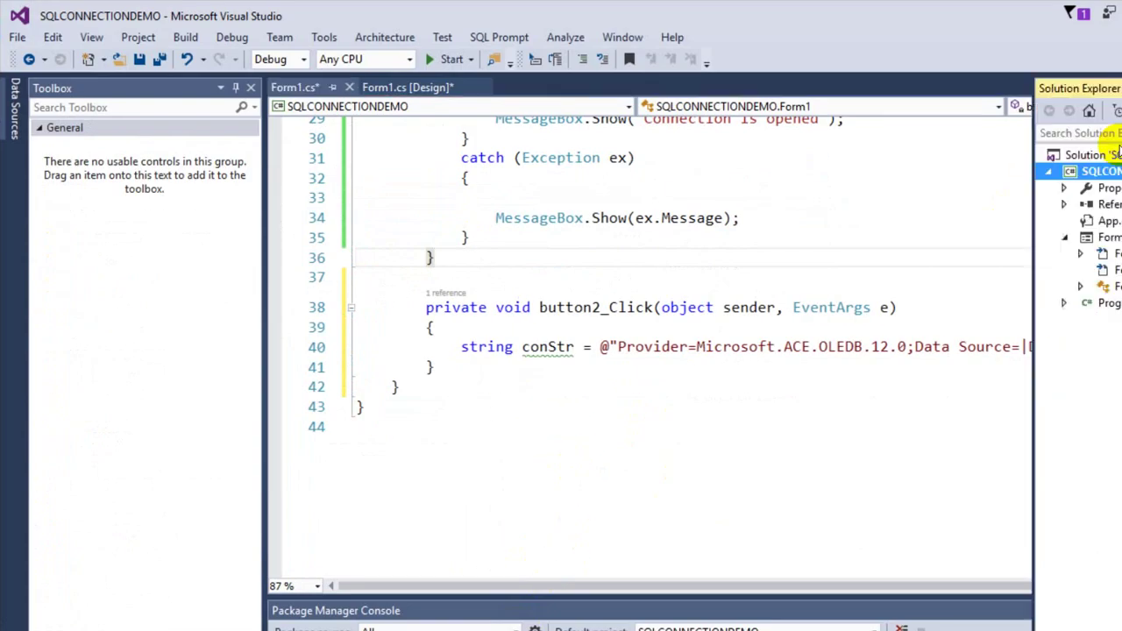
pyautogui.rightClick(883, 125)
pyautogui.click(916, 138)
pyautogui.rightClick(916, 139)
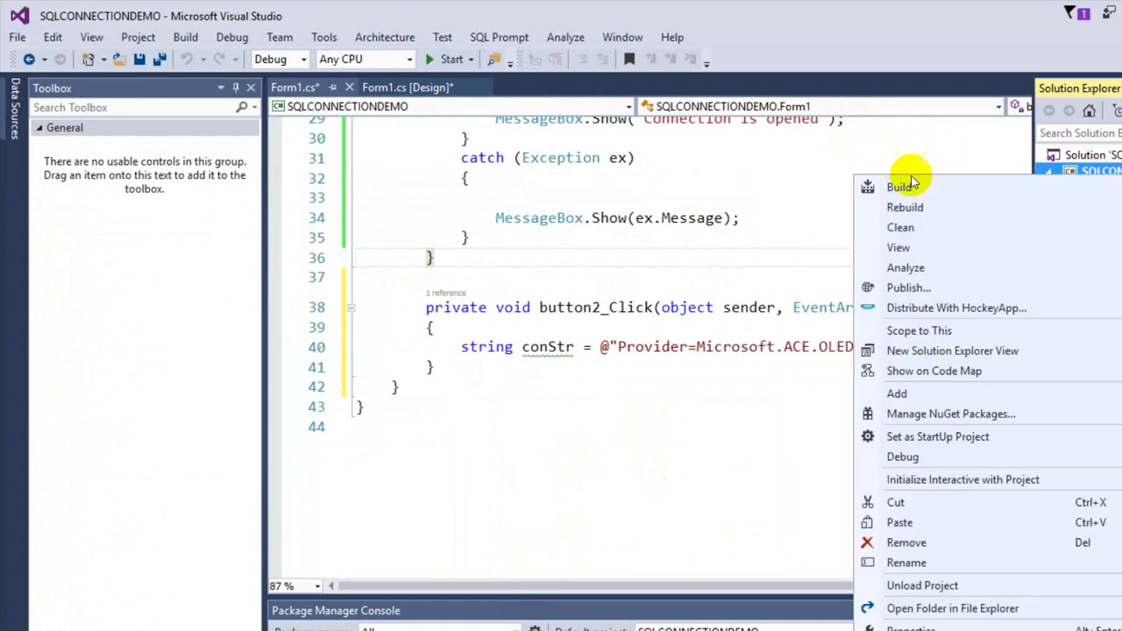
pyautogui.click(793, 491)
pyautogui.hotkey('alt', 'Tab')
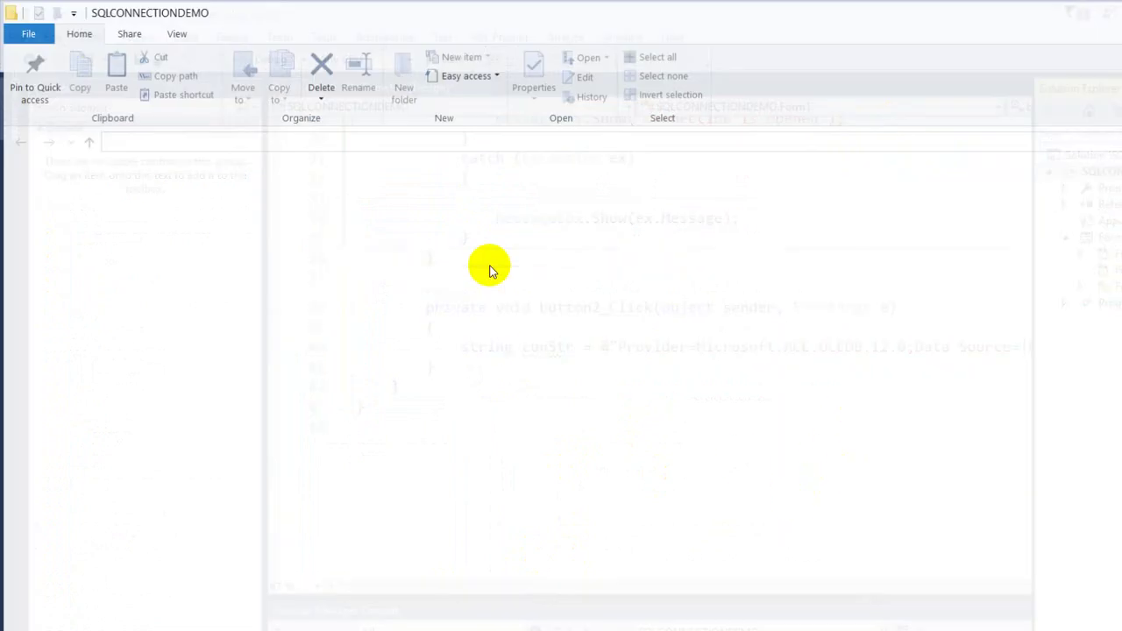
pyautogui.click(373, 197)
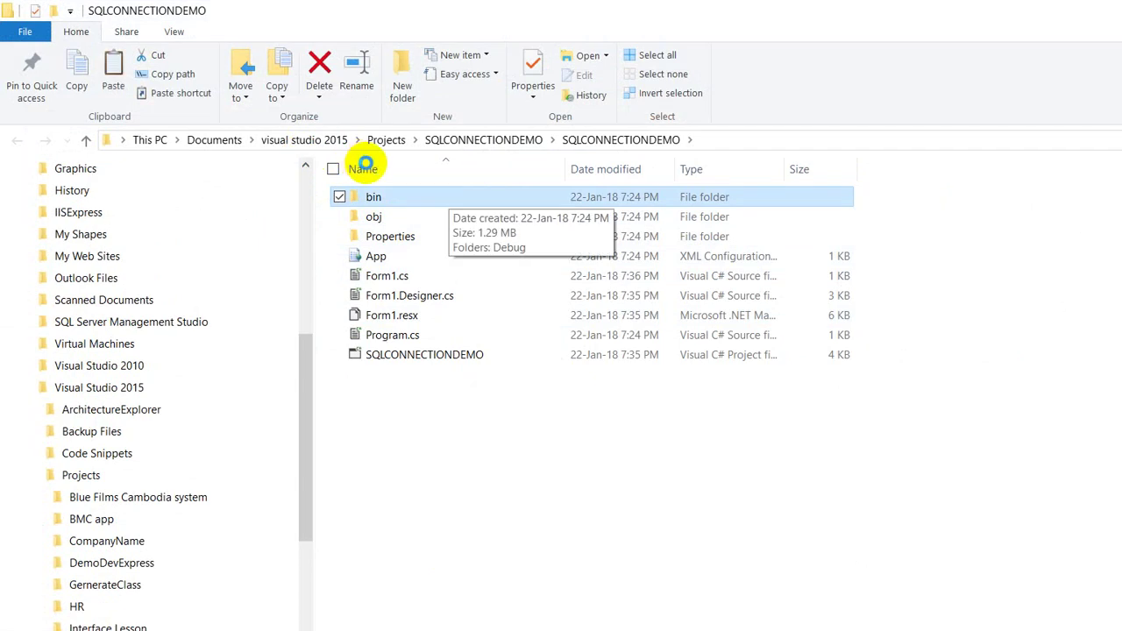
pyautogui.press('Return')
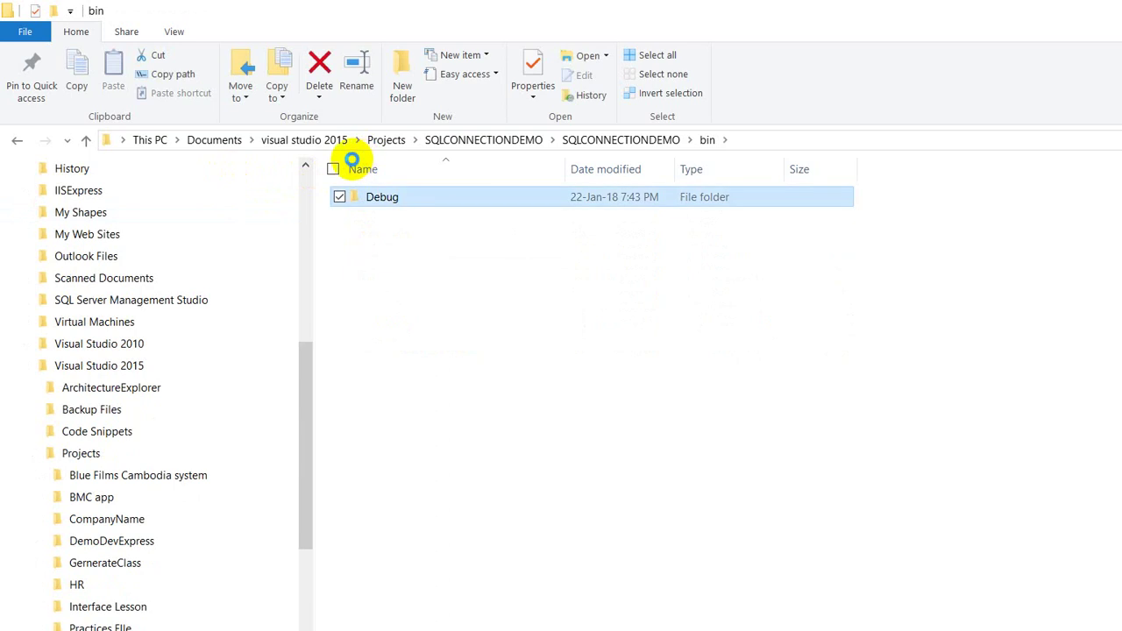
pyautogui.press('Return')
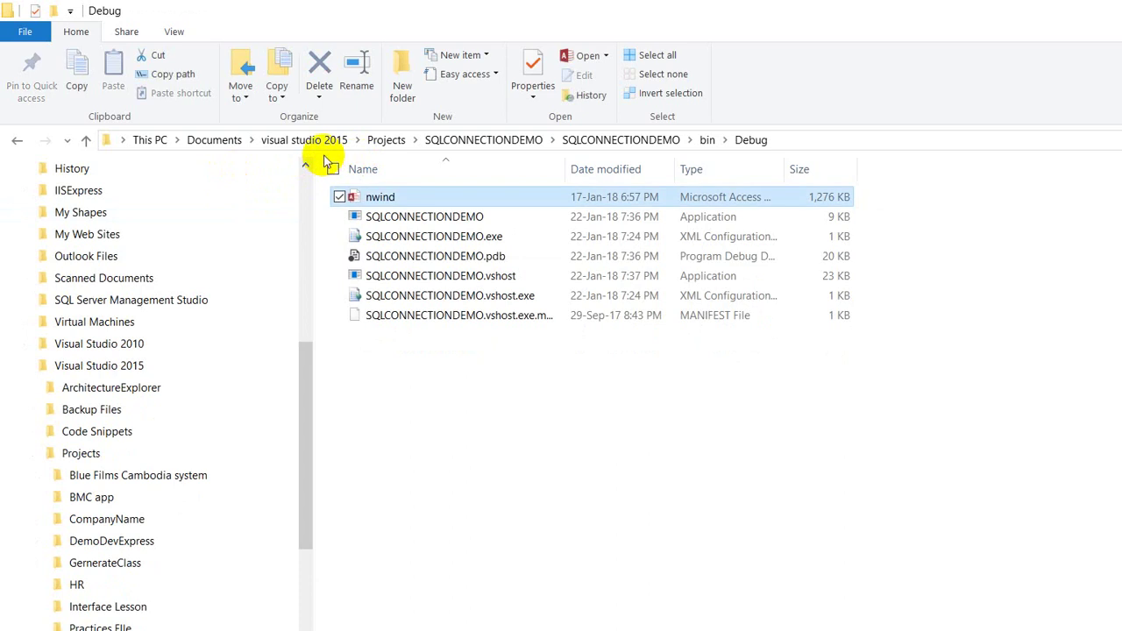
# Step: Open the nwind database's file name for editing to copy it, and return to Visual Studio
pyautogui.hotkey('shift', 'F10')
pyautogui.press('Up')
pyautogui.press('Up')
pyautogui.press('Up')
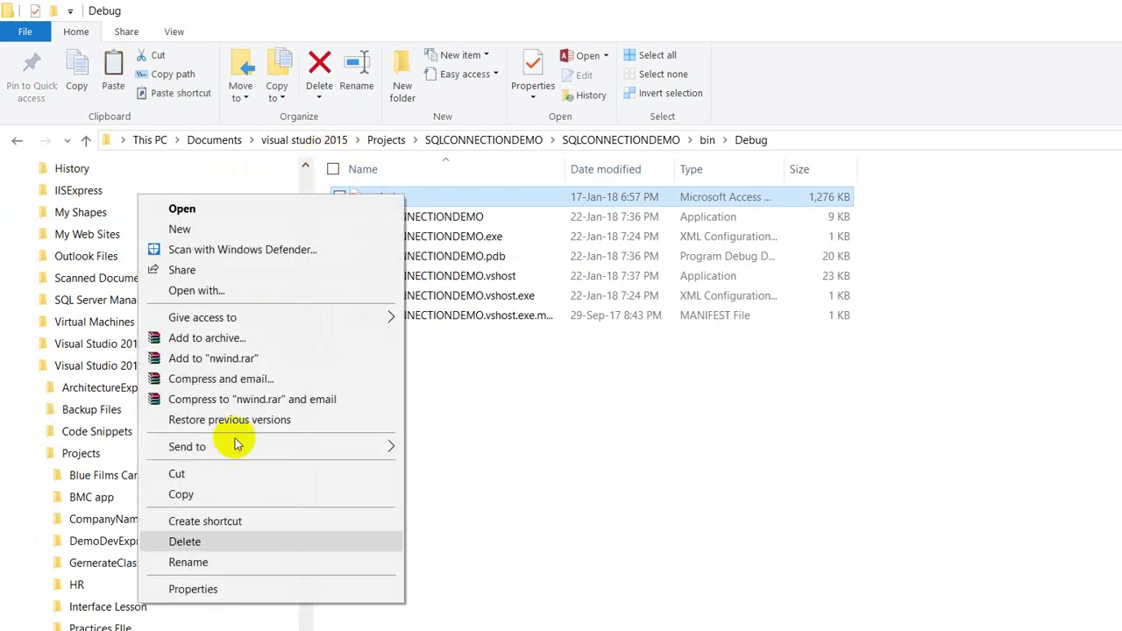
pyautogui.press('Down')
pyautogui.press('Return')
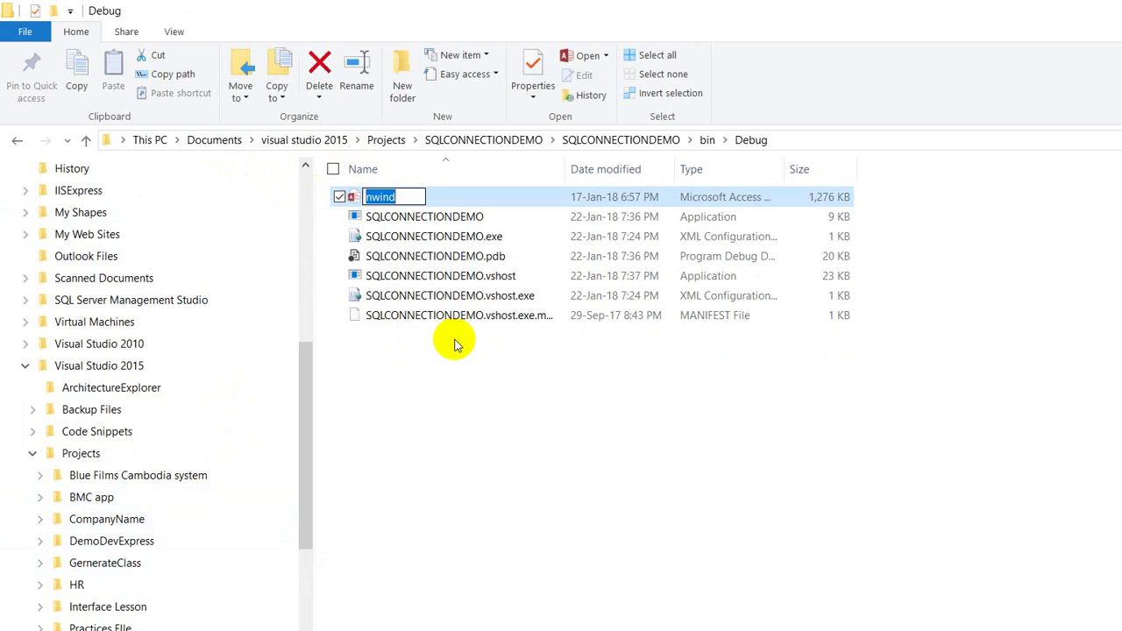
pyautogui.click(451, 338)
pyautogui.click(521, 620)
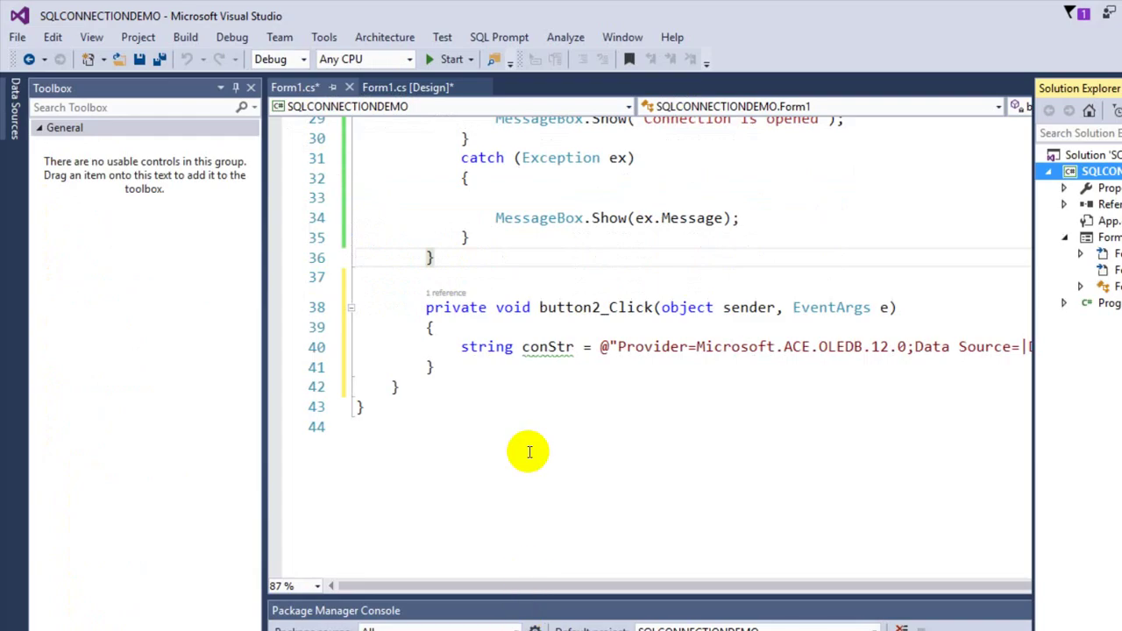
# Step: Replace Staff with nwind in the Data Source path of the conStr connection string in button2_Click
pyautogui.hscroll(2, 819, 363)
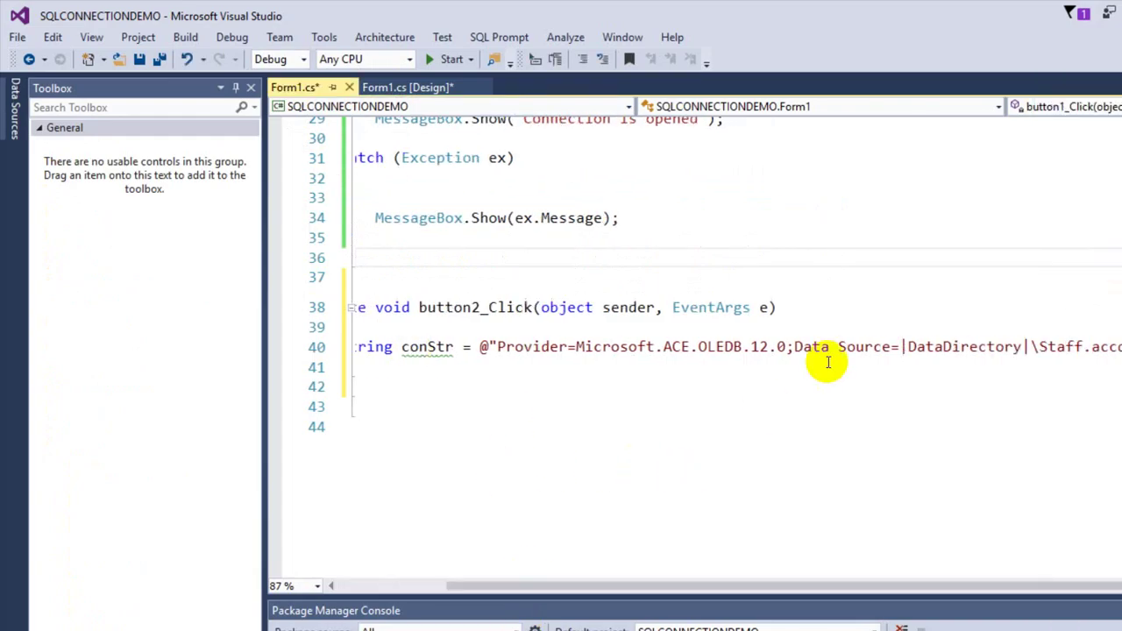
pyautogui.hotkey('shift', 'Left')
pyautogui.hotkey('shift', 'Left')
pyautogui.hotkey('shift', 'Left')
pyautogui.hotkey('shift', 'Left')
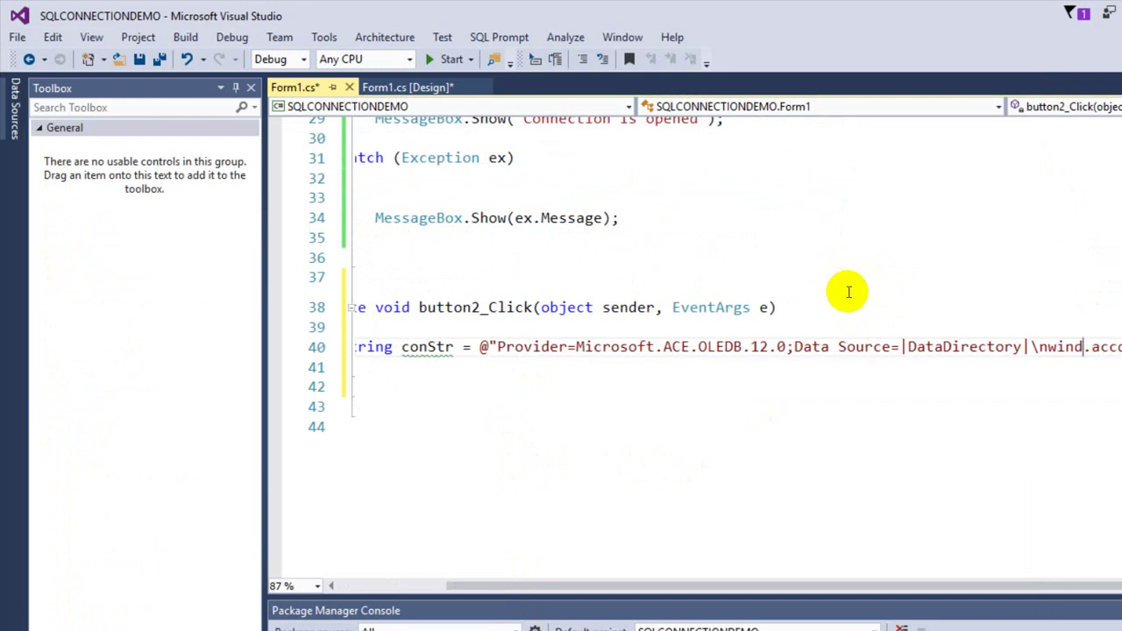
# Step: Examine the provider part and the Data Source=|DataDirectory|\nwind part of the conStr connection string
pyautogui.click(848, 293)
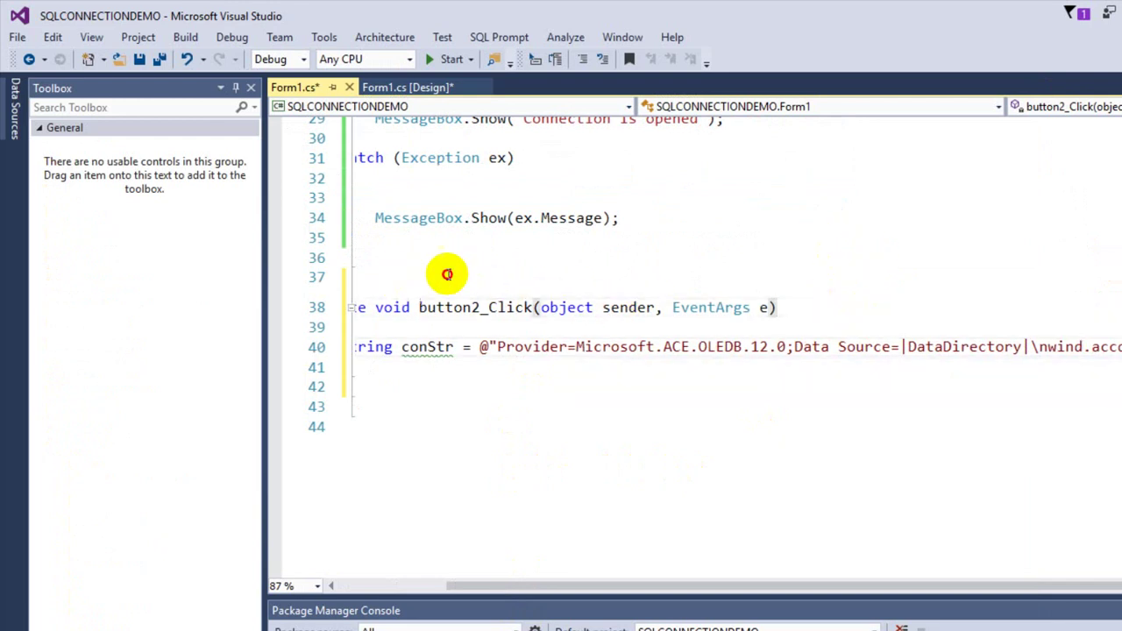
pyautogui.hotkey('ctrl', 'shift', 'Right')
pyautogui.hotkey('ctrl', 'shift', 'Right')
pyautogui.hotkey('ctrl', 'shift', 'Right')
pyautogui.hotkey('ctrl', 'shift', 'Right')
pyautogui.hotkey('ctrl', 'shift', 'Right')
pyautogui.hotkey('ctrl', 'shift', 'Right')
pyautogui.hotkey('ctrl', 'shift', 'Right')
pyautogui.hotkey('ctrl', 'shift', 'Right')
pyautogui.hotkey('ctrl', 'shift', 'Right')
pyautogui.hotkey('ctrl', 'shift', 'Right')
pyautogui.hotkey('ctrl', 'shift', 'Right')
pyautogui.hotkey('ctrl', 'shift', 'Right')
pyautogui.hotkey('ctrl', 'Right')
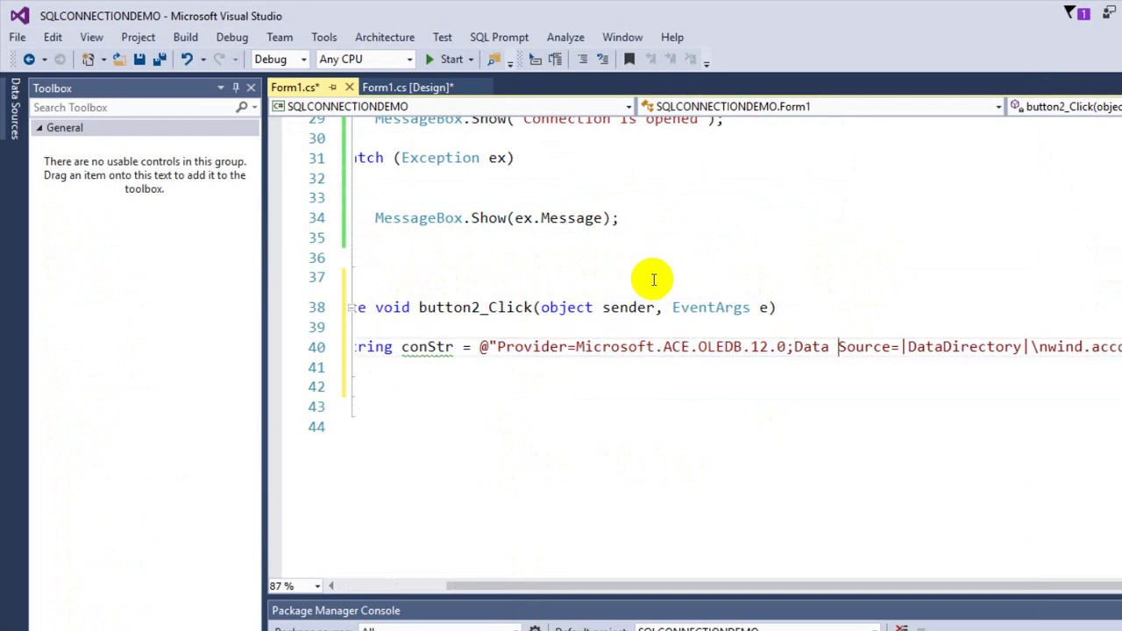
pyautogui.hotkey('ctrl', 'Left')
pyautogui.hotkey('shift', 'Right')
pyautogui.hotkey('shift', 'Right')
pyautogui.hotkey('shift', 'Right')
pyautogui.hotkey('shift', 'Right')
pyautogui.hotkey('shift', 'Right')
pyautogui.hotkey('shift', 'Right')
pyautogui.hotkey('shift', 'Right')
pyautogui.hotkey('shift', 'Right')
pyautogui.hotkey('shift', 'Right')
pyautogui.hotkey('shift', 'Right')
pyautogui.hotkey('shift', 'Right')
pyautogui.hotkey('shift', 'Right')
pyautogui.hotkey('shift', 'Right')
pyautogui.hotkey('shift', 'Right')
pyautogui.hotkey('shift', 'Right')
pyautogui.hotkey('shift', 'Right')
pyautogui.hotkey('shift', 'Right')
pyautogui.hotkey('shift', 'Right')
pyautogui.hotkey('shift', 'Right')
pyautogui.hotkey('shift', 'Right')
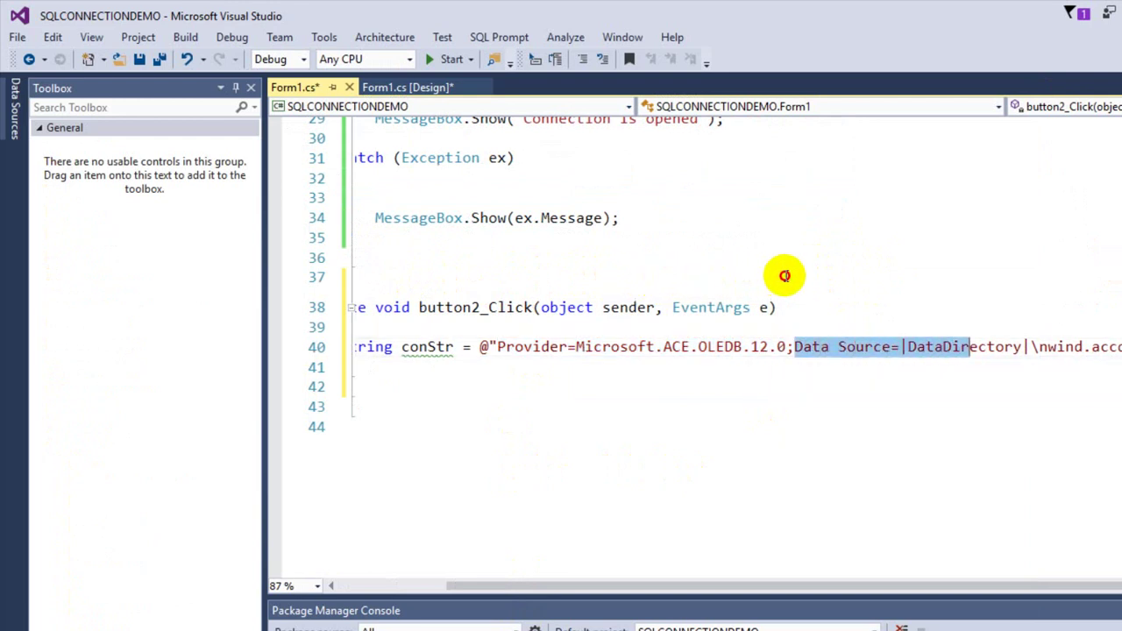
pyautogui.hotkey('shift', 'Right')
pyautogui.hotkey('shift', 'Right')
pyautogui.hotkey('shift', 'Right')
pyautogui.hotkey('shift', 'Right')
pyautogui.hotkey('shift', 'Right')
pyautogui.hotkey('shift', 'Right')
pyautogui.hotkey('shift', 'Right')
pyautogui.hotkey('shift', 'Right')
pyautogui.hotkey('shift', 'Right')
pyautogui.hotkey('shift', 'Right')
pyautogui.hotkey('shift', 'Right')
pyautogui.hotkey('shift', 'Right')
pyautogui.hotkey('shift', 'Right')
pyautogui.hotkey('shift', 'Right')
pyautogui.hotkey('shift', 'Right')
pyautogui.hotkey('shift', 'Right')
pyautogui.press('Right')
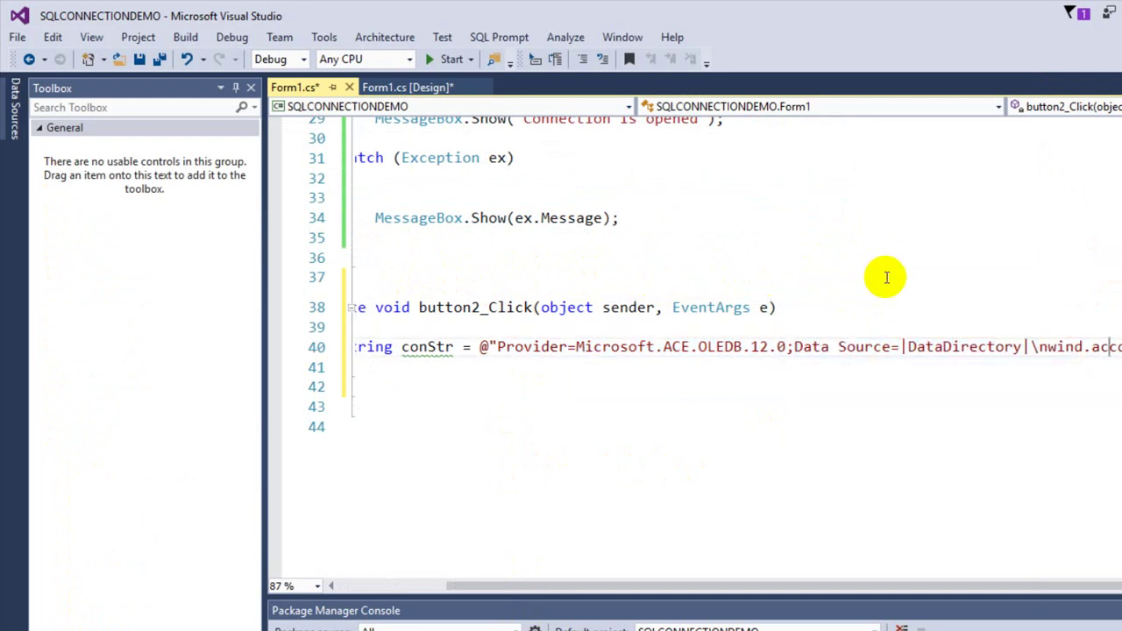
pyautogui.press('Left')
pyautogui.press('Left')
pyautogui.press('Left')
pyautogui.press('Left')
pyautogui.press('Left')
pyautogui.press('Left')
pyautogui.press('Left')
pyautogui.press('Left')
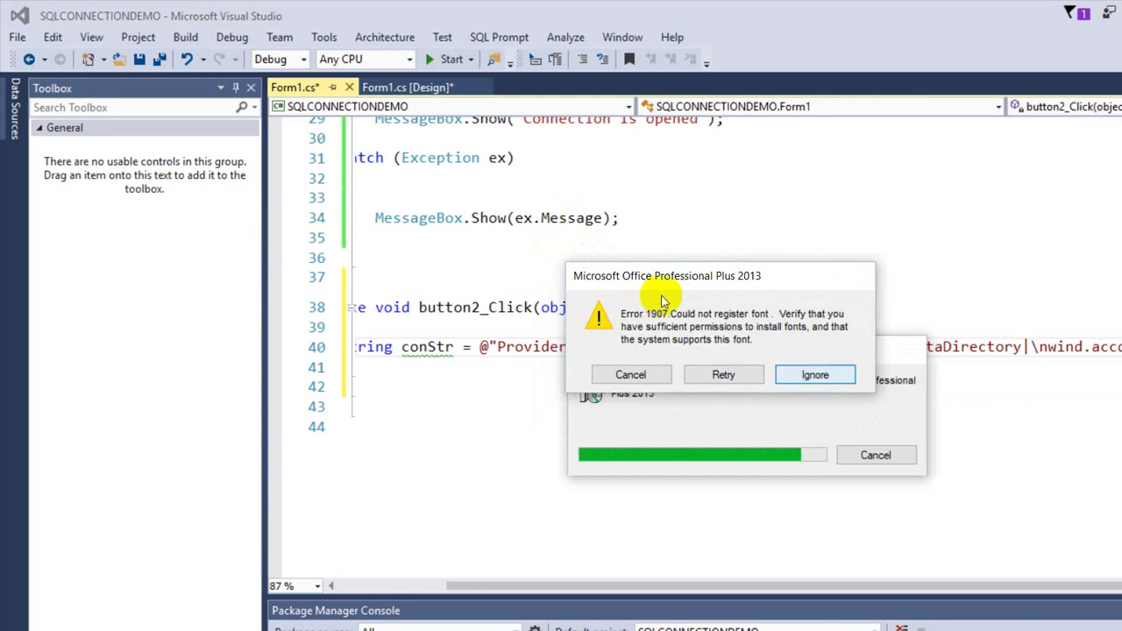
# Step: Ignore the Office 2013 font registration error and return to the conStr line in button2_Click
pyautogui.press('Return')
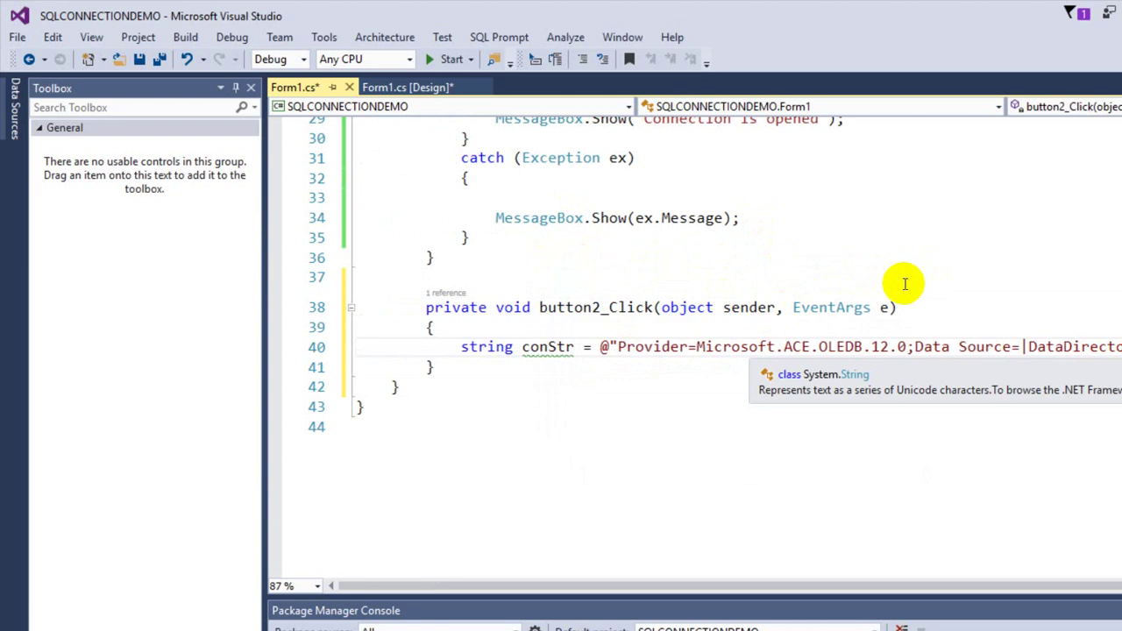
pyautogui.click(923, 277)
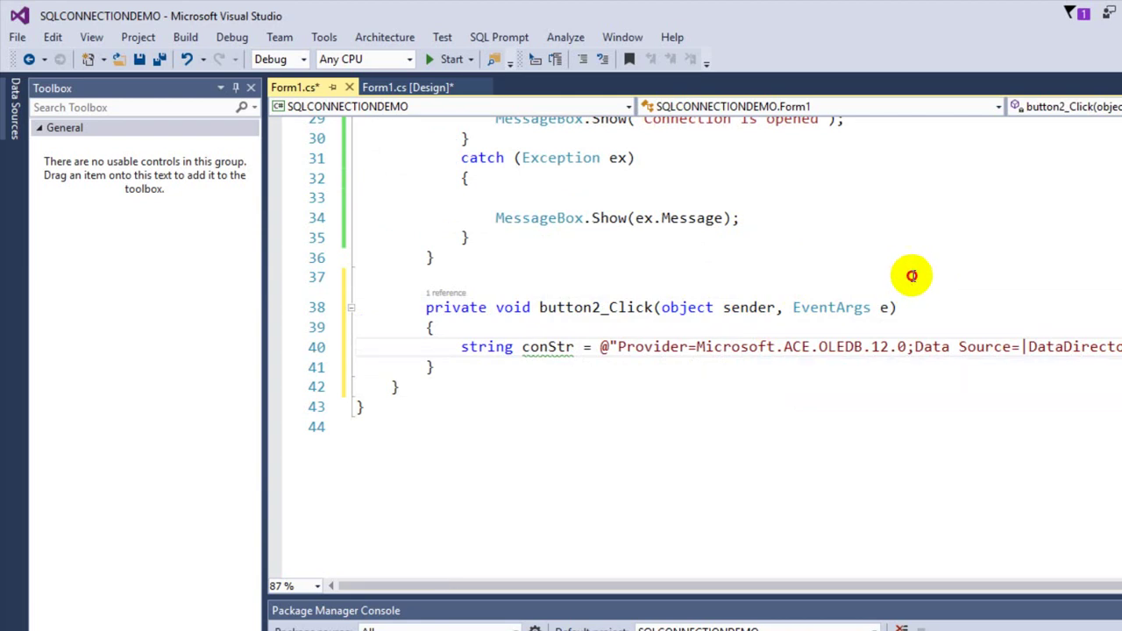
# Step: Replace the |DataDirectory| path in the conStr connection string of button2_Click with nwind.accdb and add an empty line below it
pyautogui.hotkey('shift', 'End')
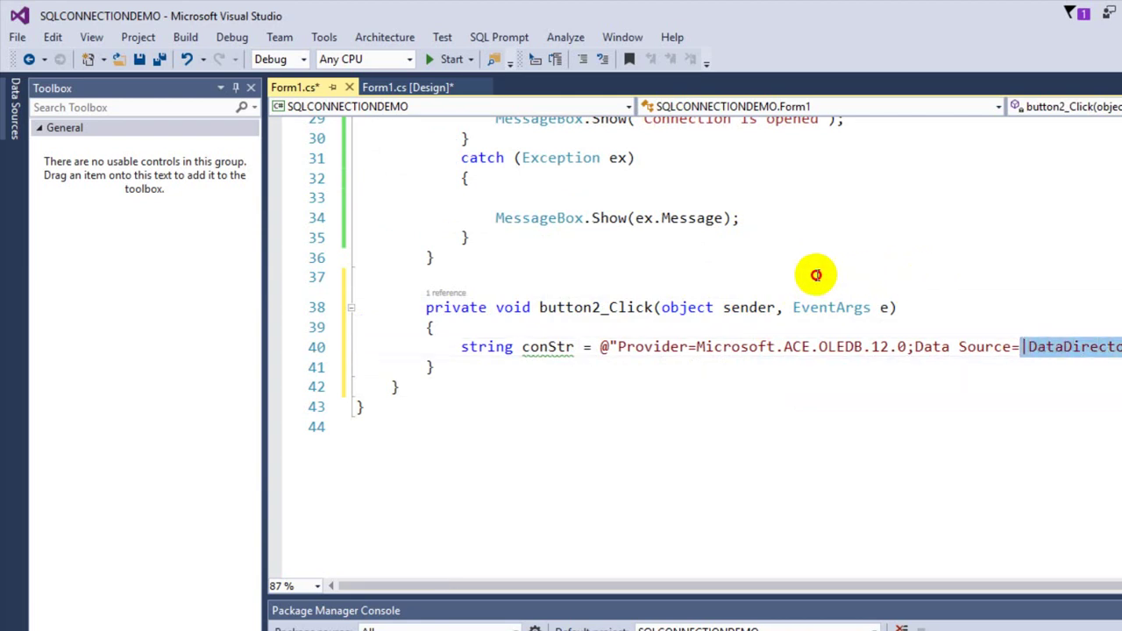
pyautogui.click(928, 277)
pyautogui.hotkey('shift', 'End')
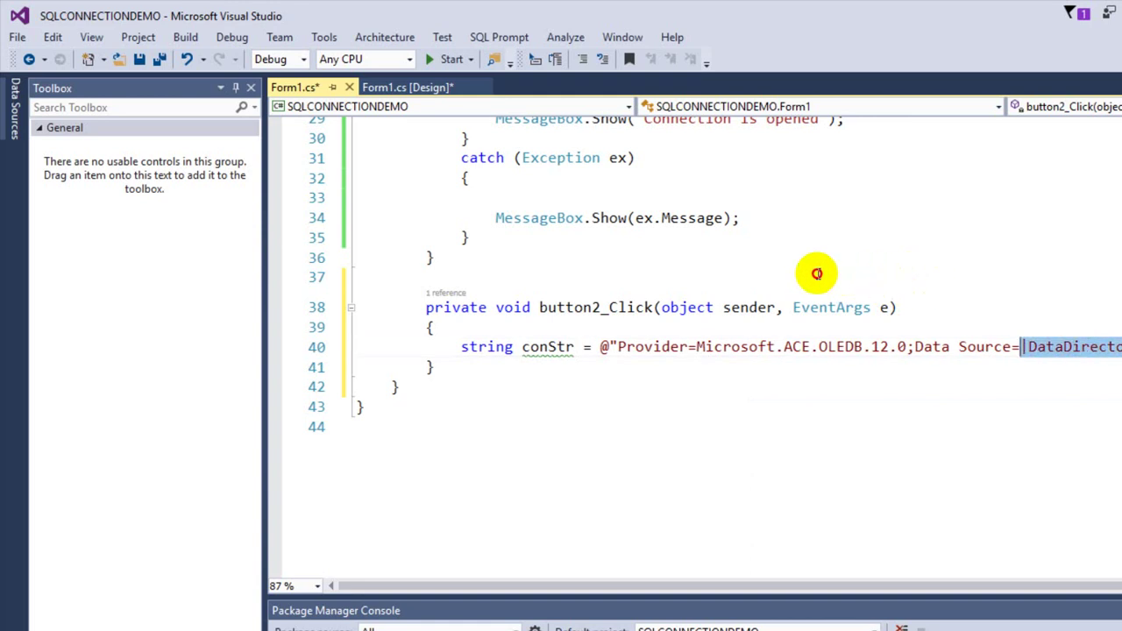
pyautogui.write('nwind.accdb"')
pyautogui.press('Up')
pyautogui.press('Up')
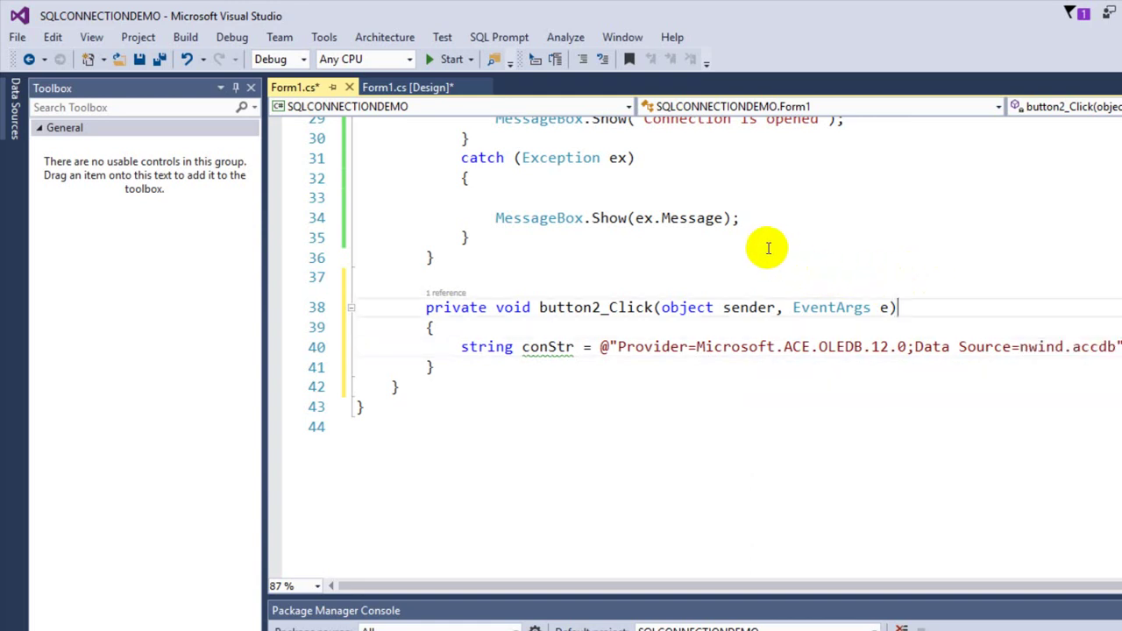
pyautogui.press('Down')
pyautogui.press('Down')
pyautogui.press('Down')
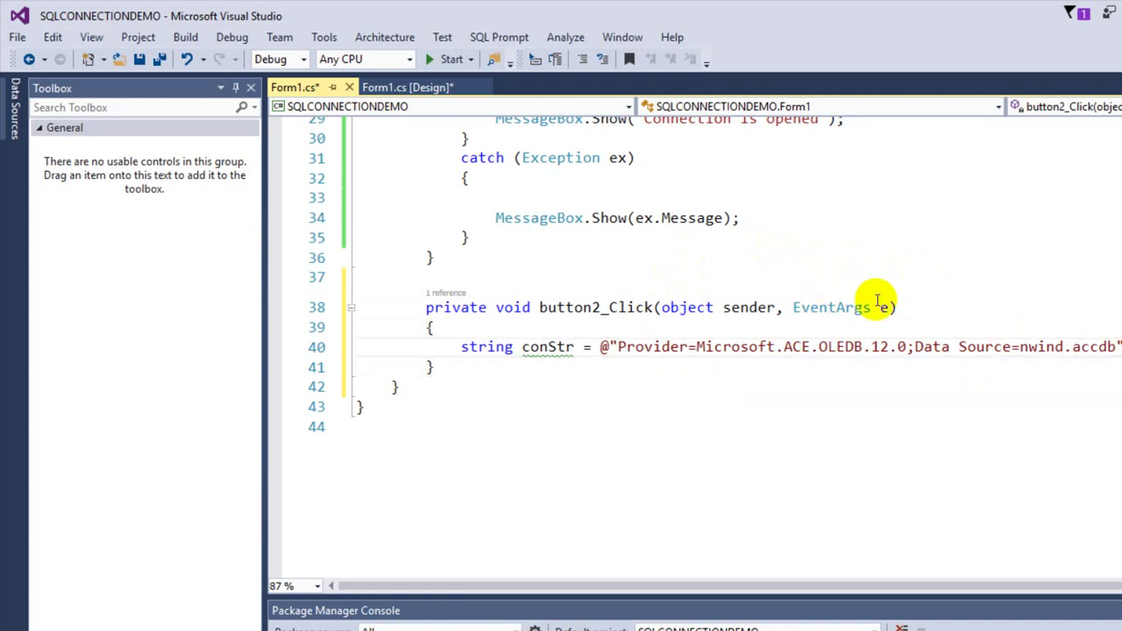
pyautogui.press('Return')
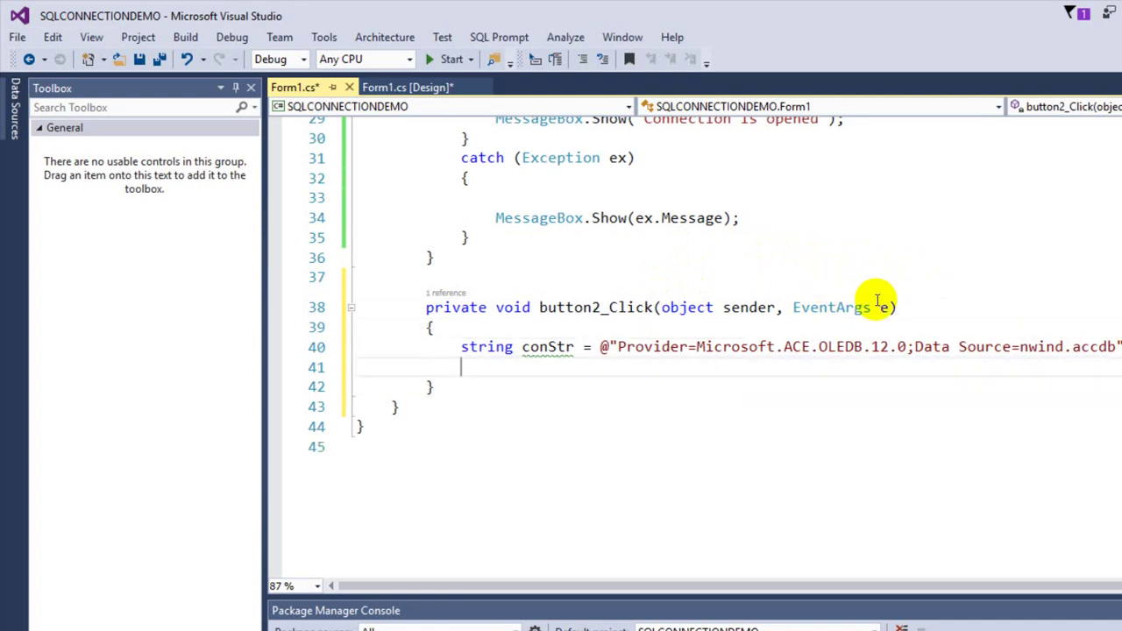
pyautogui.write('sq')
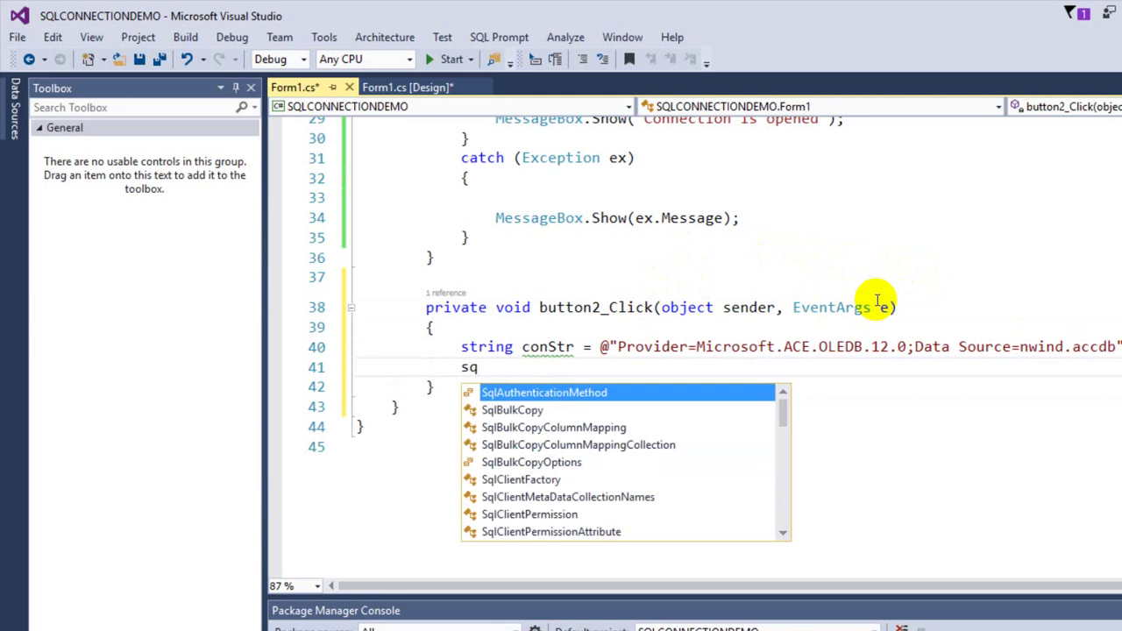
pyautogui.write('l')
pyautogui.press('BackSpace')
pyautogui.press('BackSpace')
pyautogui.press('BackSpace')
pyautogui.write('old')
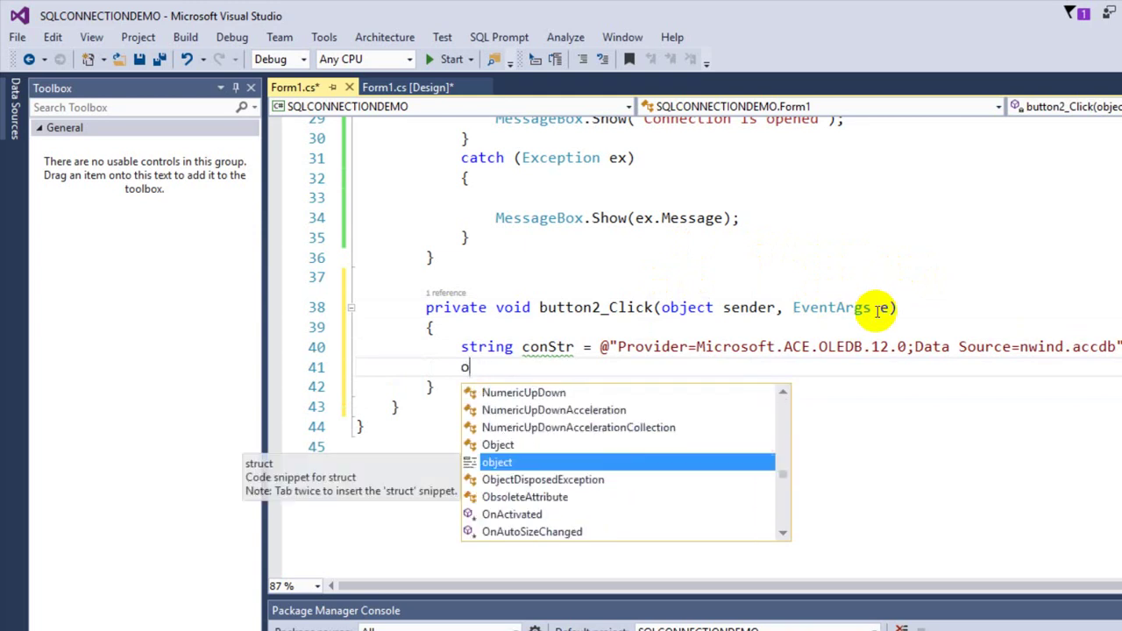
pyautogui.press('BackSpace')
pyautogui.press('BackSpace')
pyautogui.press('BackSpace')
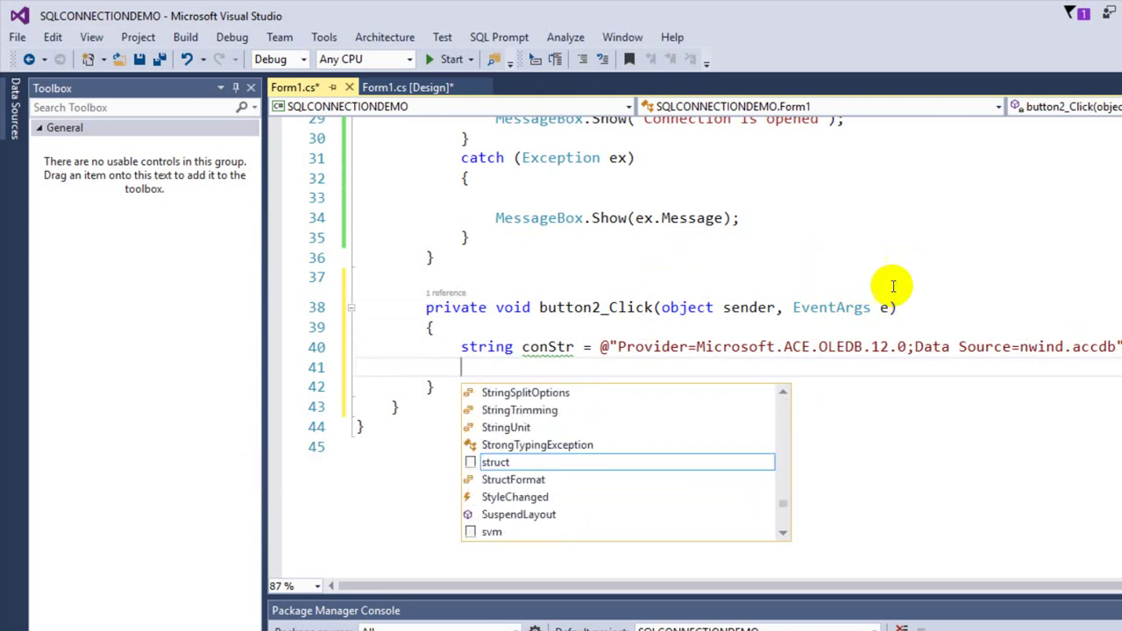
# Step: Go to the using directives at the beginning of Form1.cs
pyautogui.click(616, 215)
pyautogui.scroll(10, 616, 214)
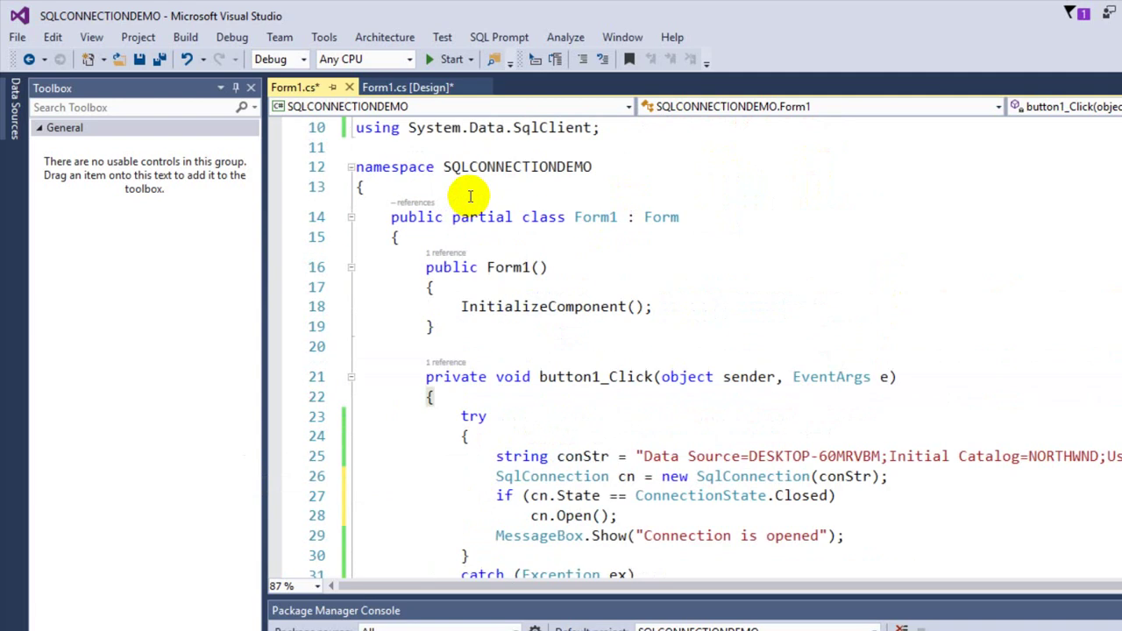